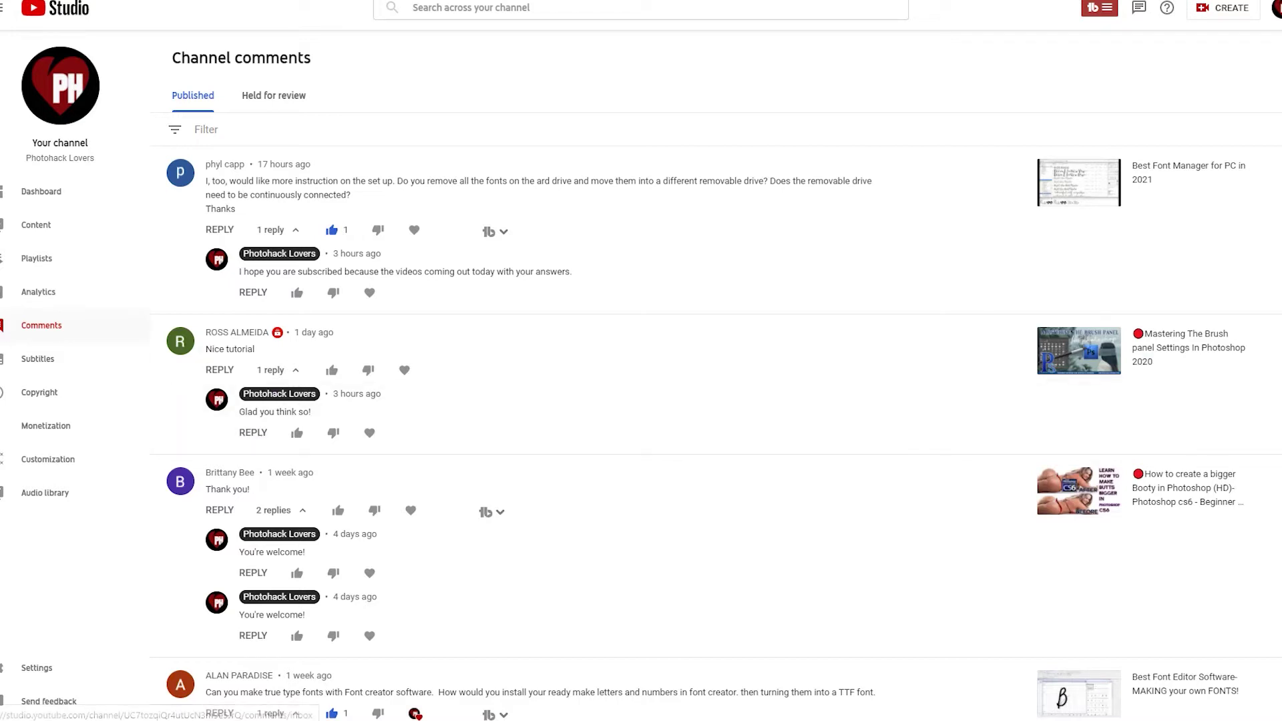
# Scroll down through the Channel comments page in YouTube Studio
pyautogui.scroll(-10, 641, 400)
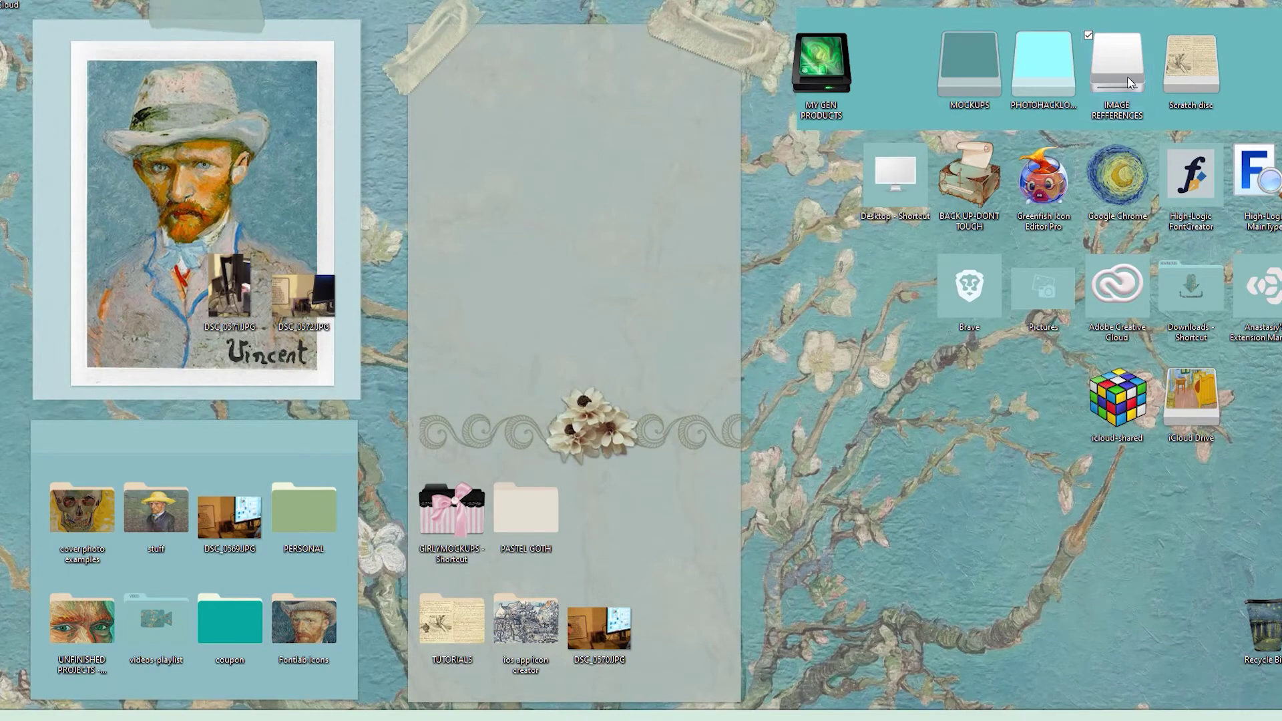
# Open the Image refferences (K:) drive in File Explorer
pyautogui.doubleClick(1128, 83)
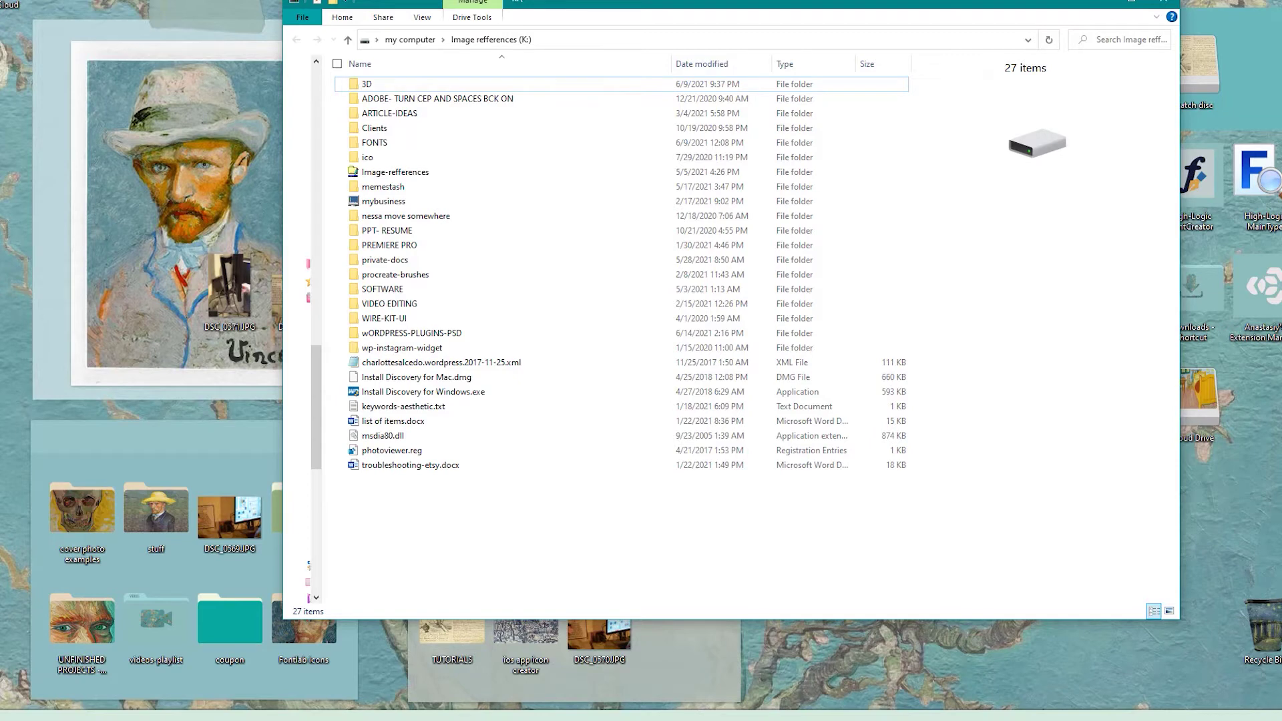
# Close the Image refferences (K:) drive window to reveal the desktop
pyautogui.hotkey('alt', 'F4')
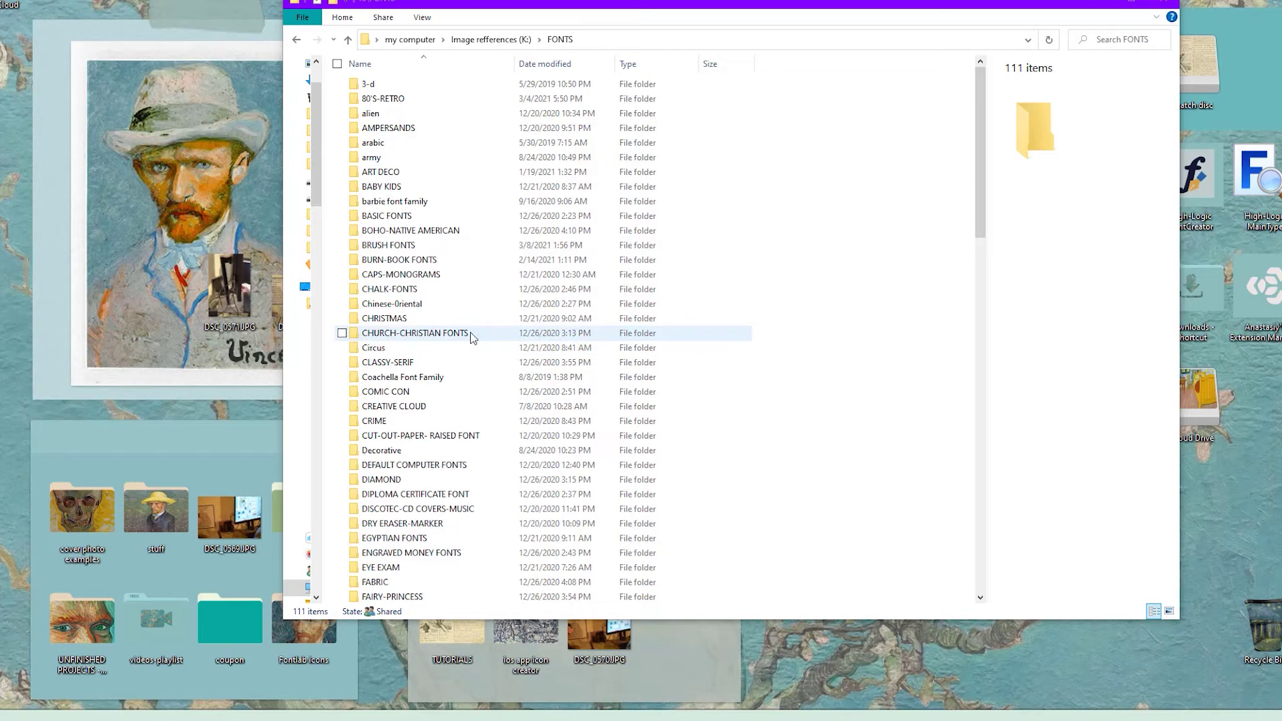
# Scroll through the font-category subfolders listed in K:\FONTS
pyautogui.scroll(-5, 398, 434)
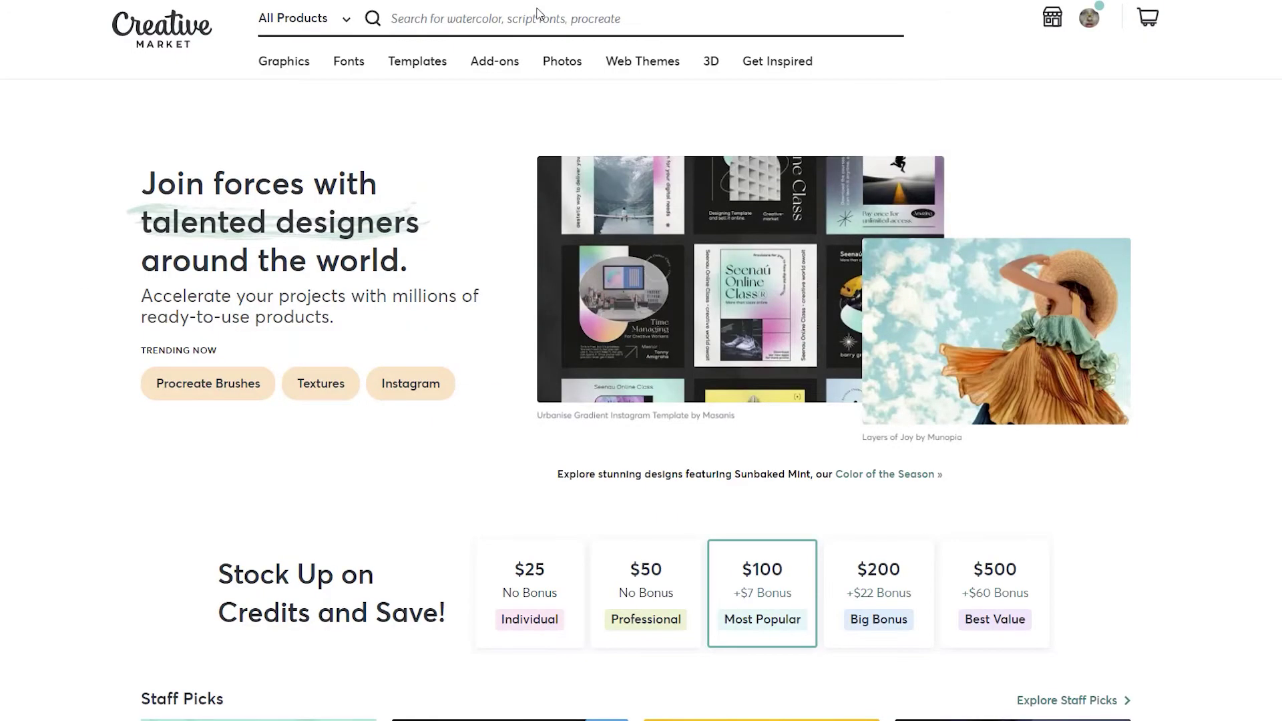
# Search Creative Market for 'font bundles'
pyautogui.click(422, 22)
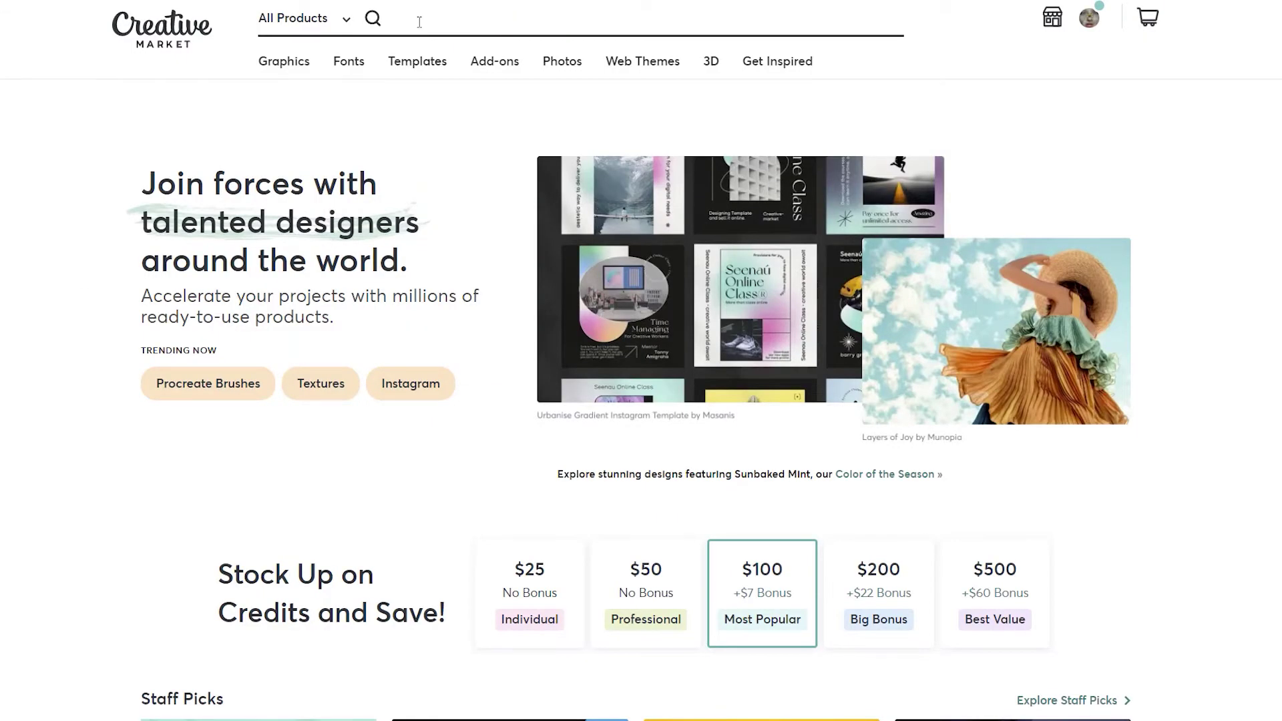
pyautogui.write('font b')
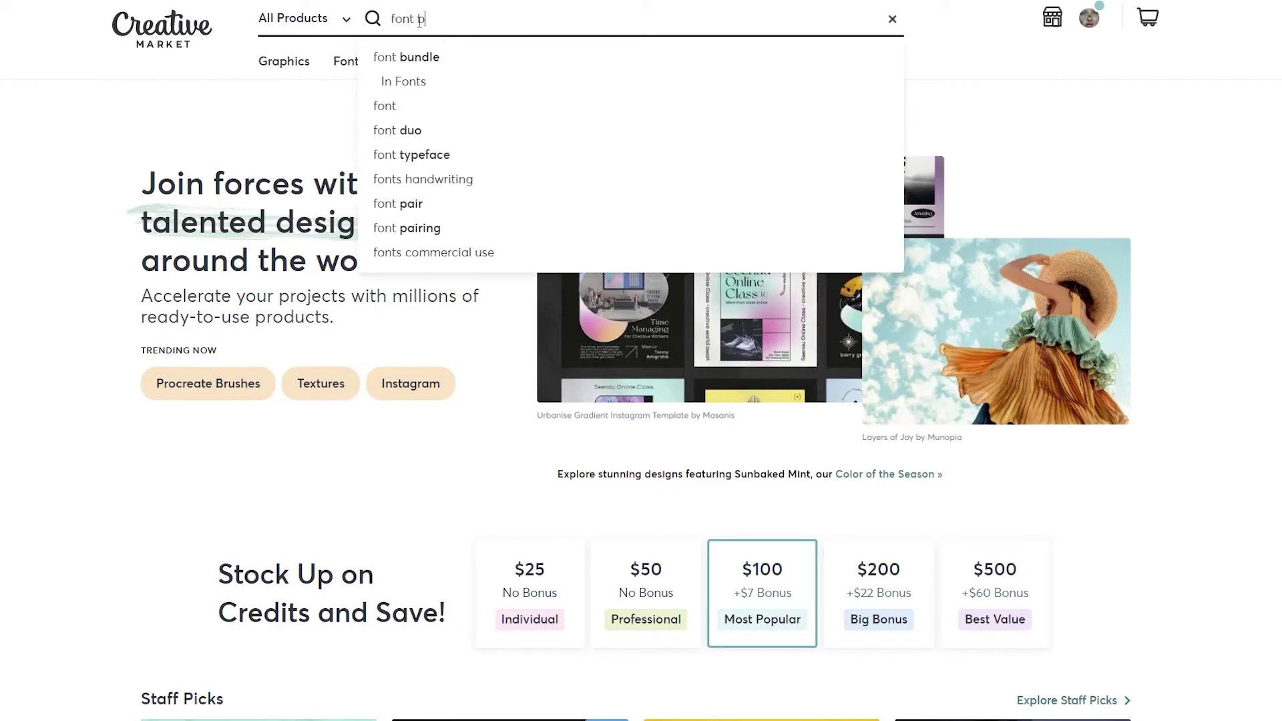
pyautogui.write('undles')
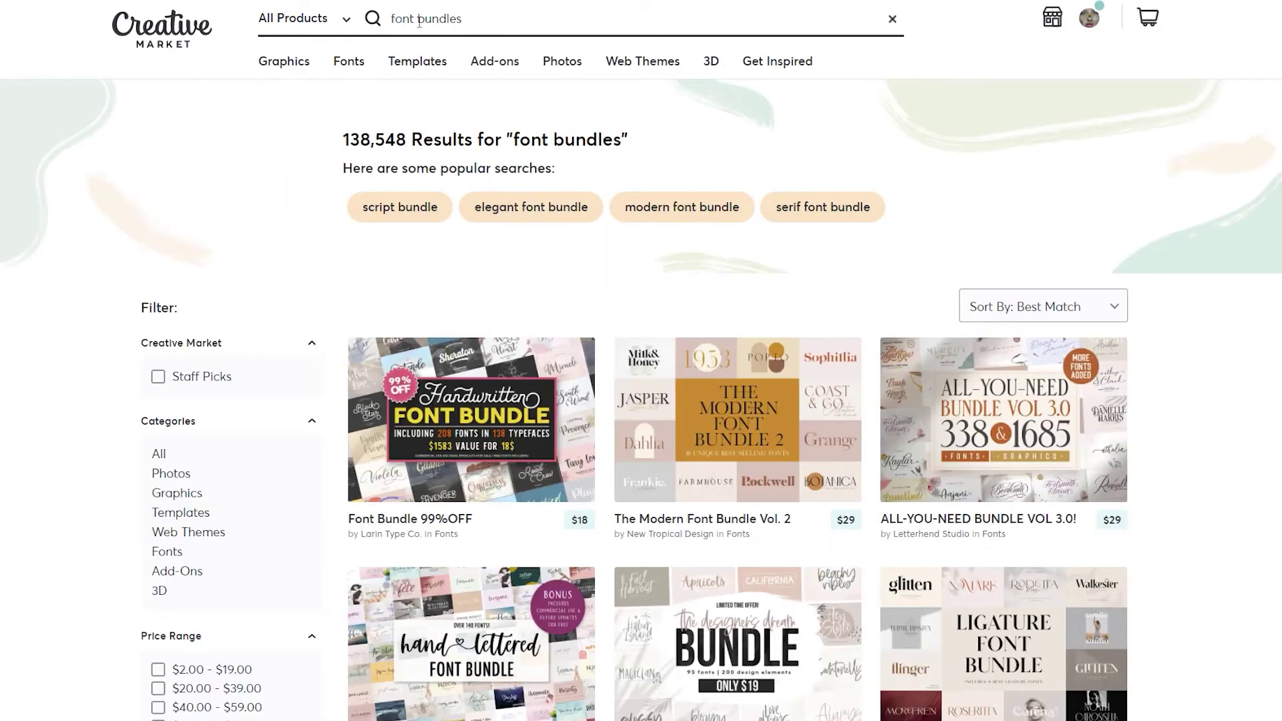
pyautogui.moveTo(642, 61)
# Browse the 138,548 font bundle results, priced from $6 to $49
pyautogui.scroll(-5, 483, 307)
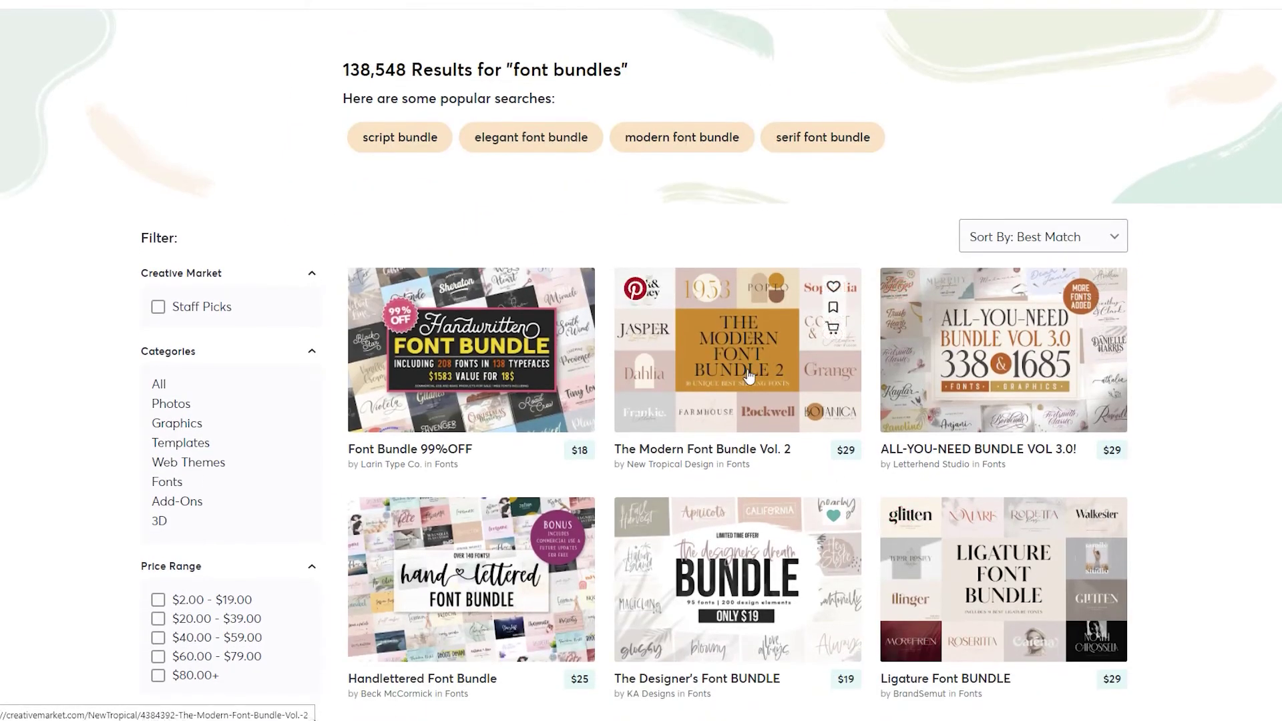
pyautogui.scroll(-3, 484, 307)
pyautogui.scroll(3, 468, 287)
pyautogui.scroll(2, 380, 186)
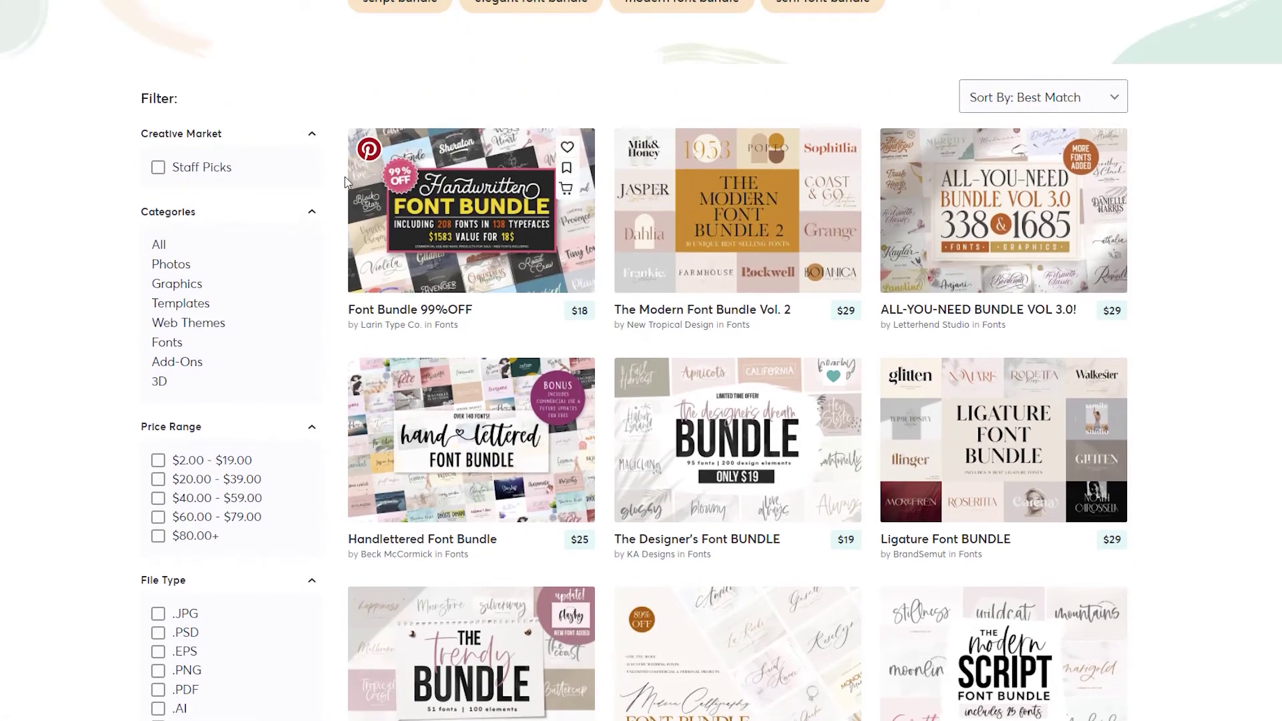
pyautogui.scroll(-16, 638, 350)
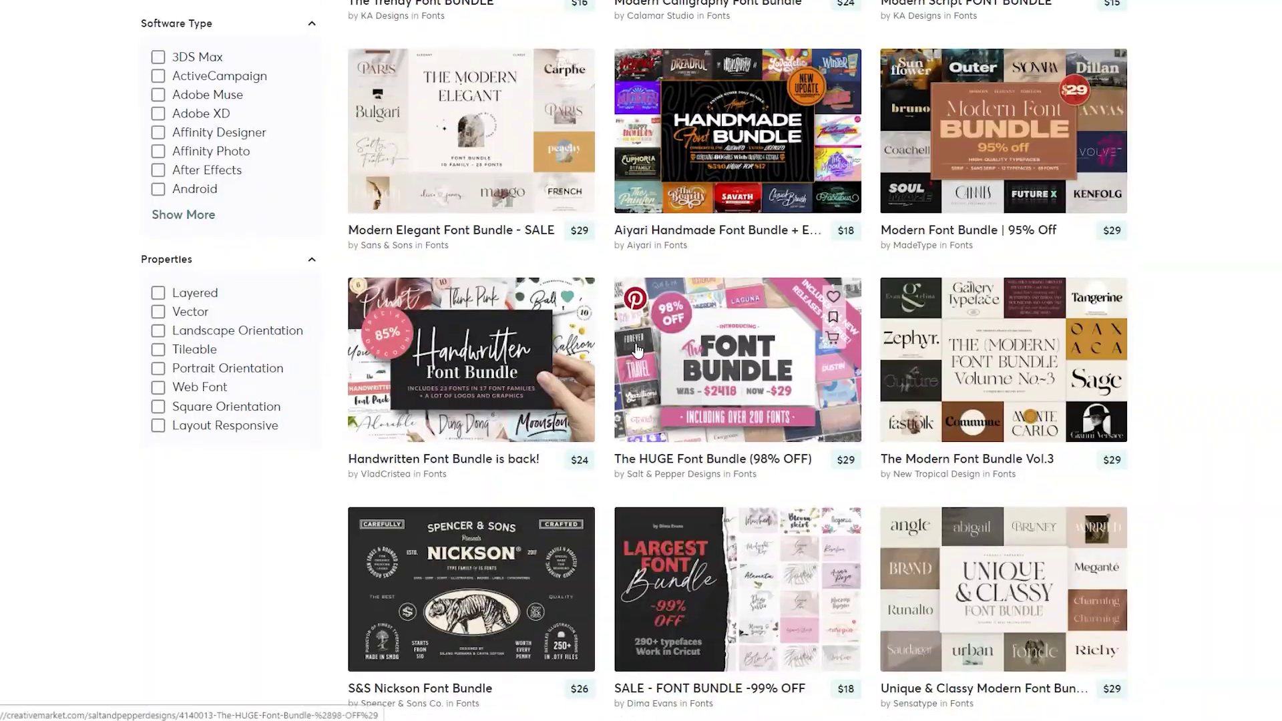
pyautogui.scroll(-5, 470, 254)
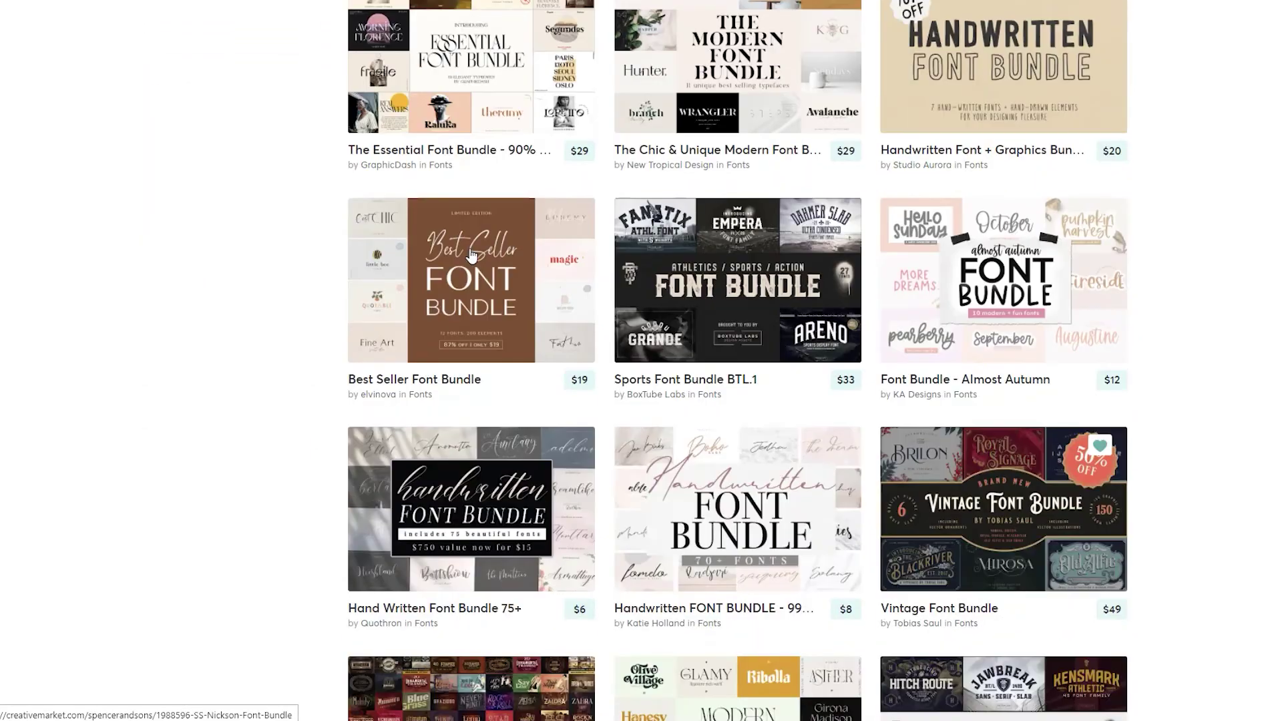
pyautogui.scroll(-6, 471, 254)
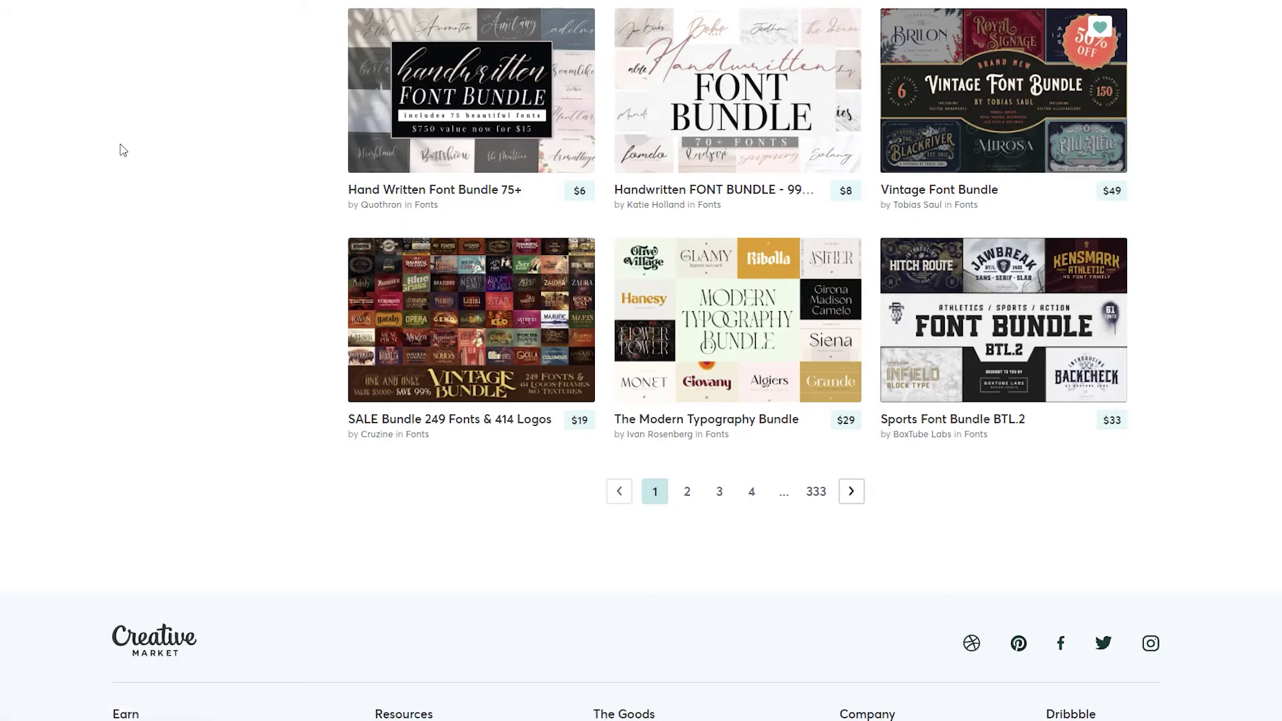
pyautogui.scroll(1, 671, 343)
pyautogui.scroll(3, 671, 343)
pyautogui.scroll(9, 641, 281)
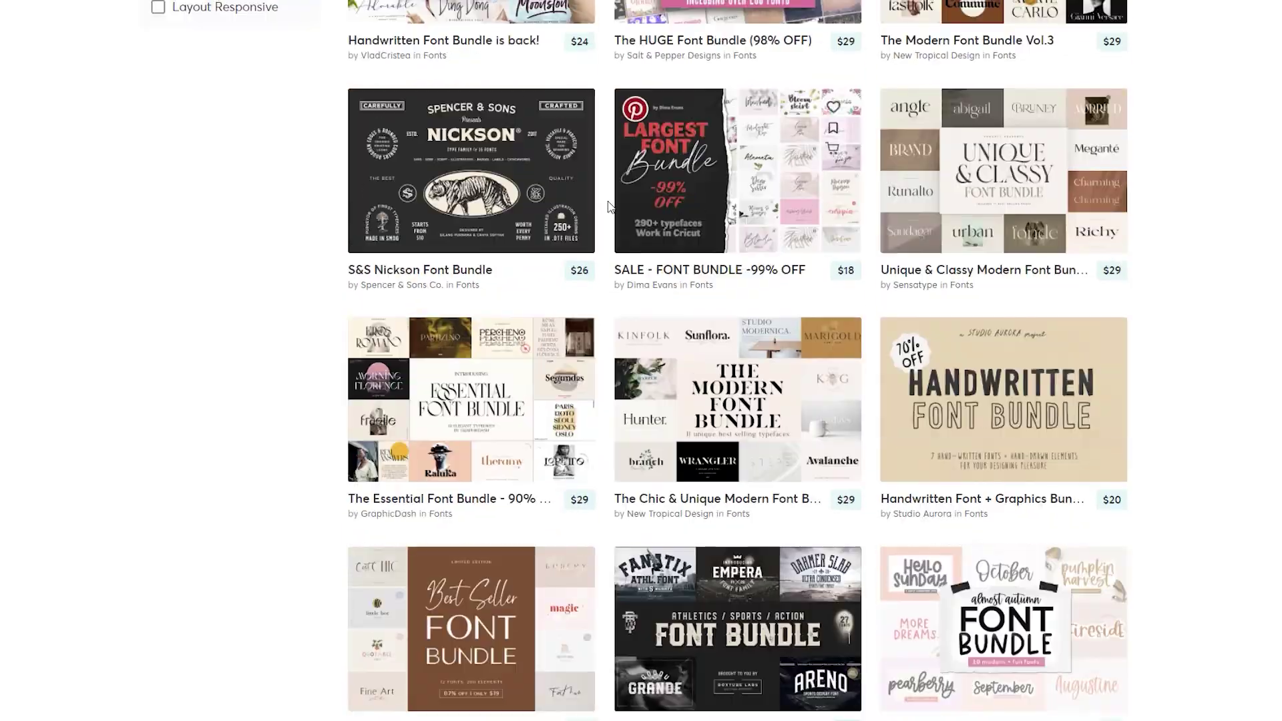
pyautogui.scroll(15, 609, 205)
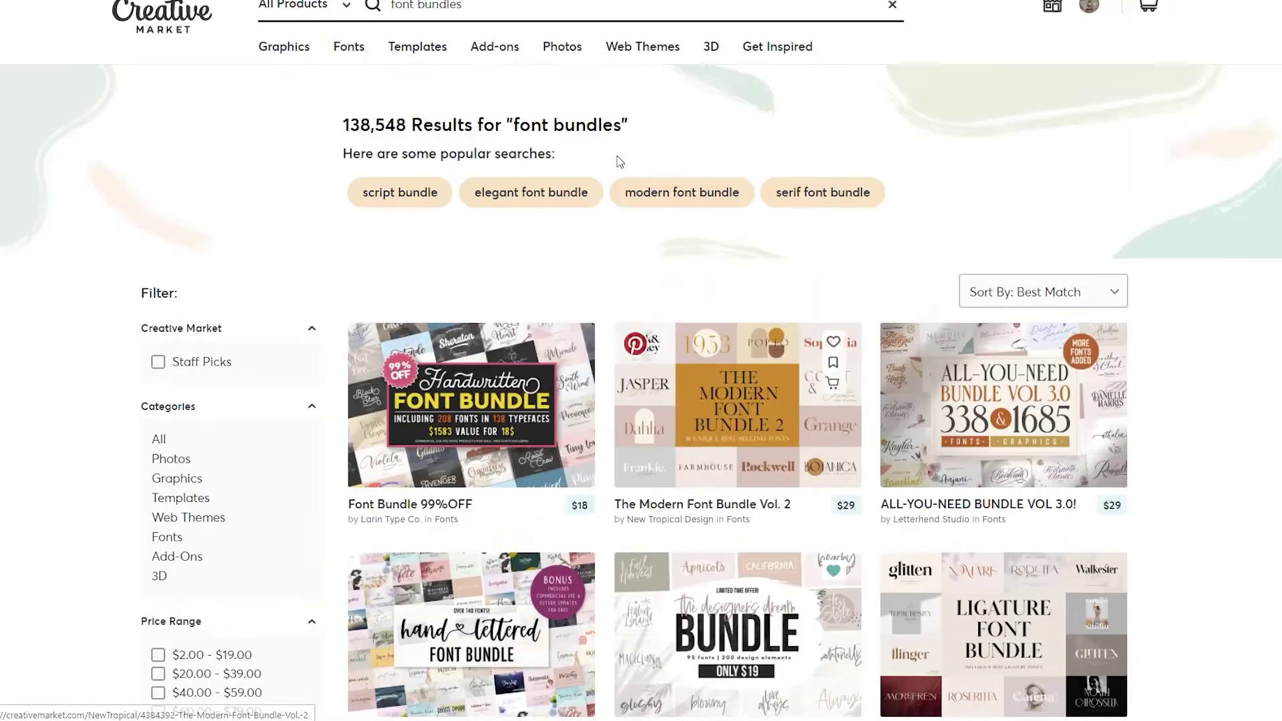
pyautogui.scroll(-5, 620, 161)
pyautogui.scroll(6, 619, 161)
pyautogui.click(446, 13)
pyautogui.moveTo(463, 18); pyautogui.dragTo(388, 10)
pyautogui.write('n')
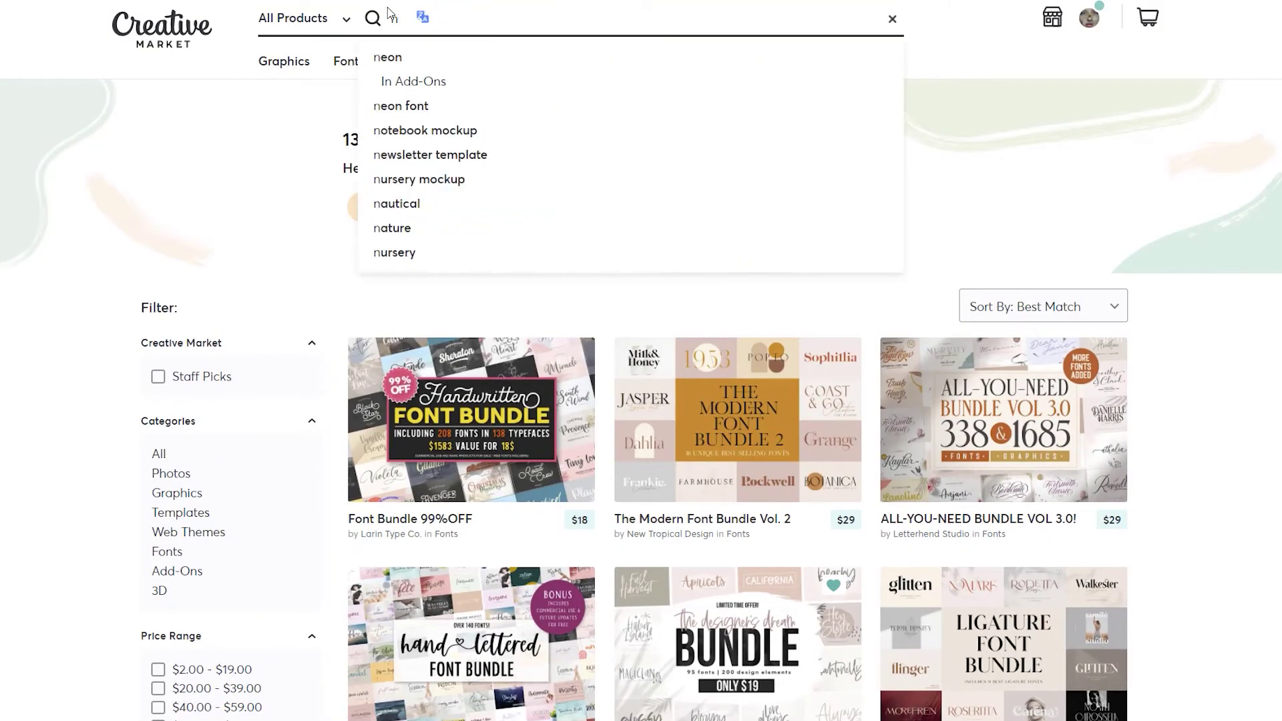
pyautogui.write('iki laat')
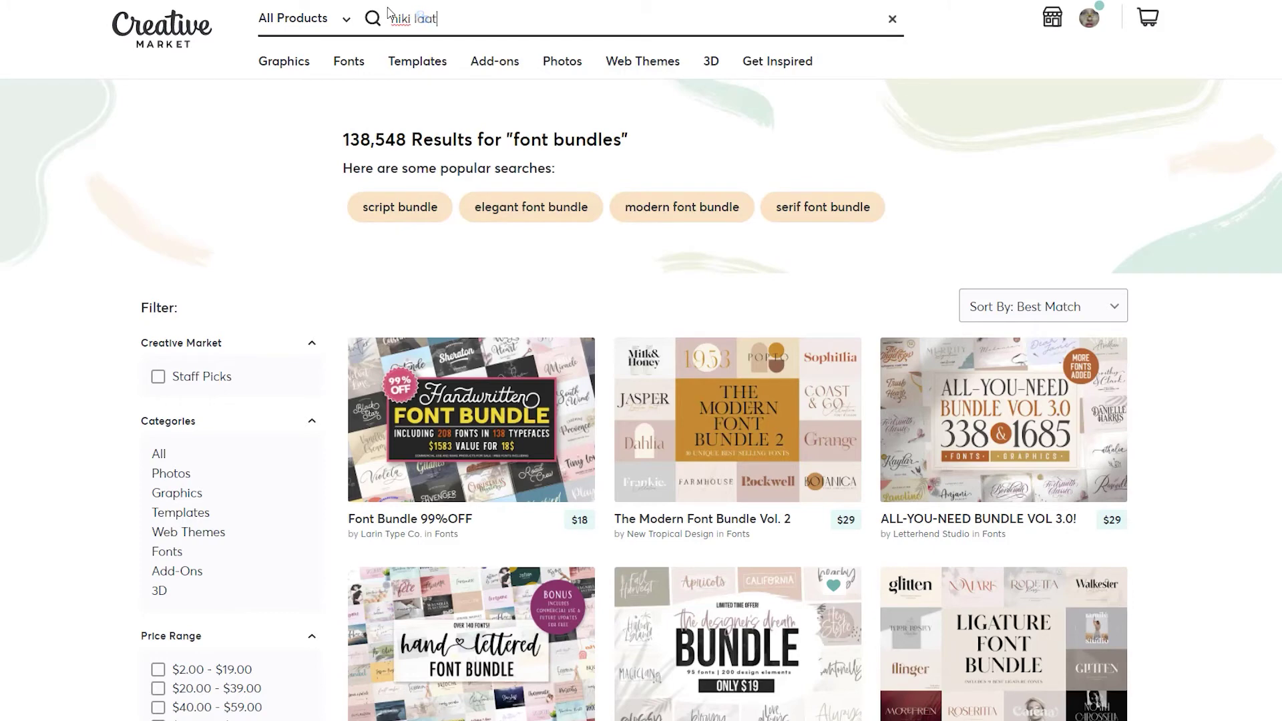
pyautogui.write('z')
pyautogui.press('Return')
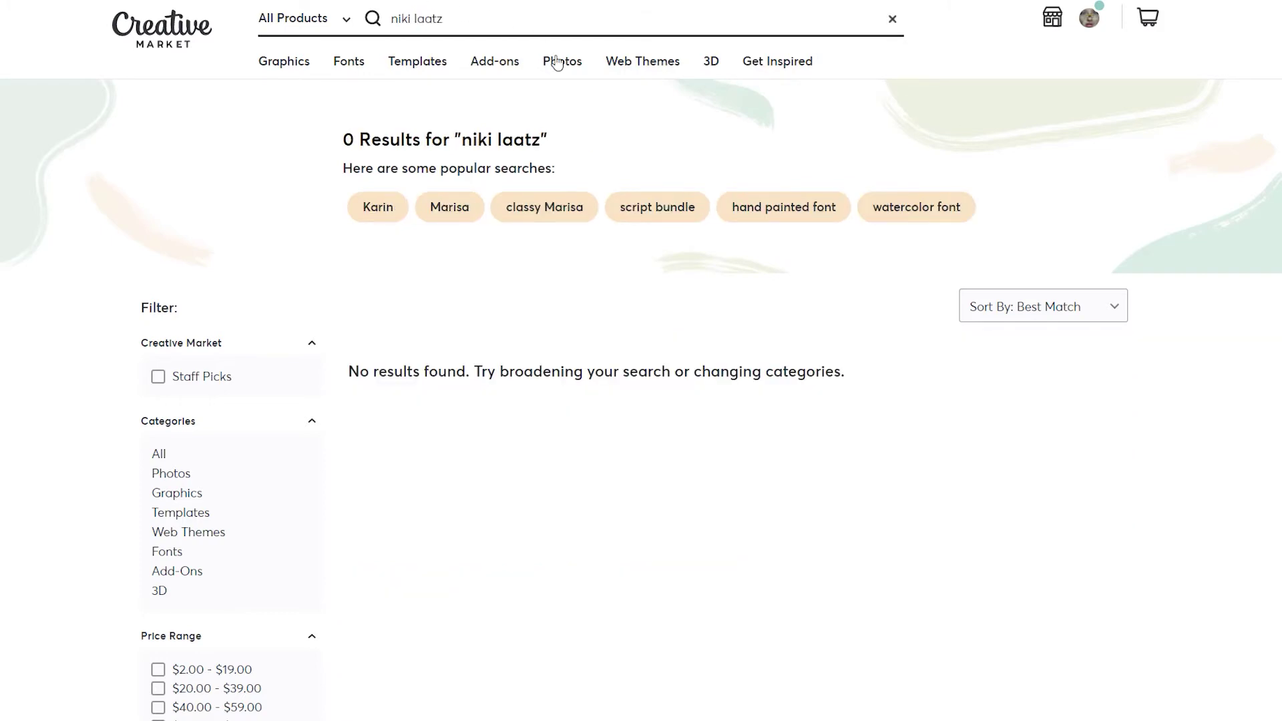
pyautogui.moveTo(477, 16); pyautogui.dragTo(371, 18)
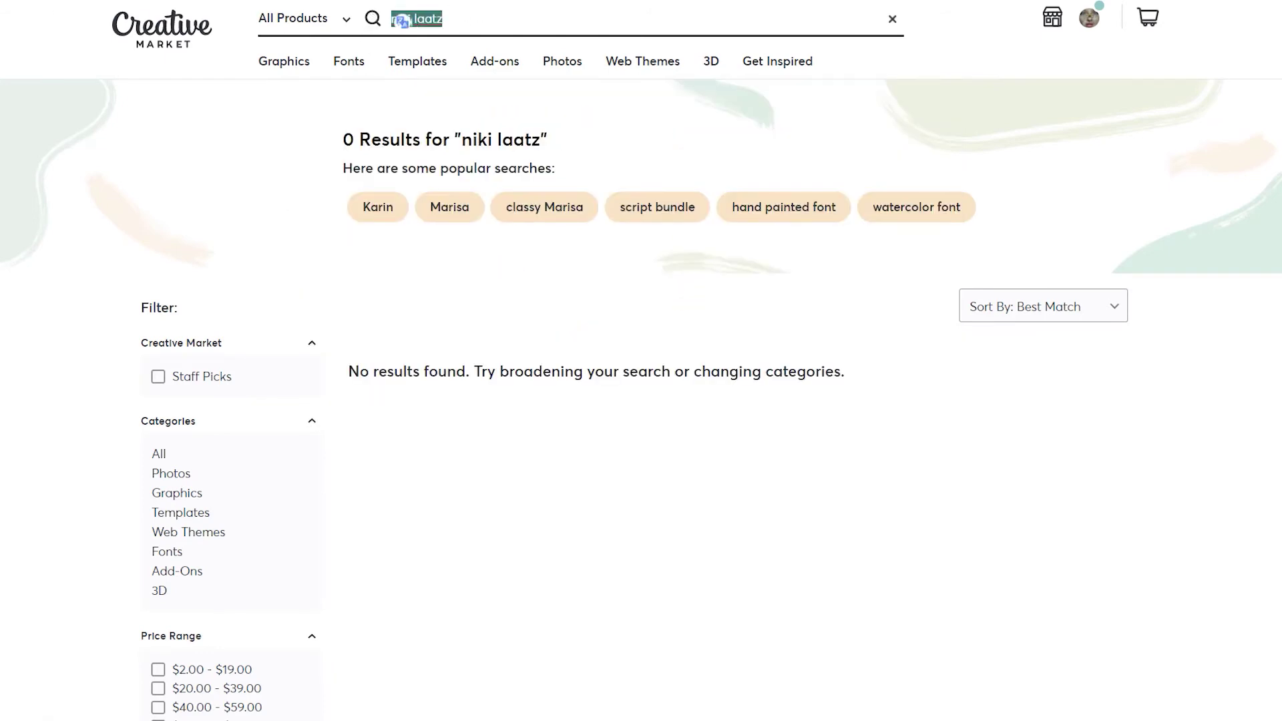
pyautogui.click(423, 20)
pyautogui.hotkey('alt', 'Left')
pyautogui.scroll(-20, 715, 313)
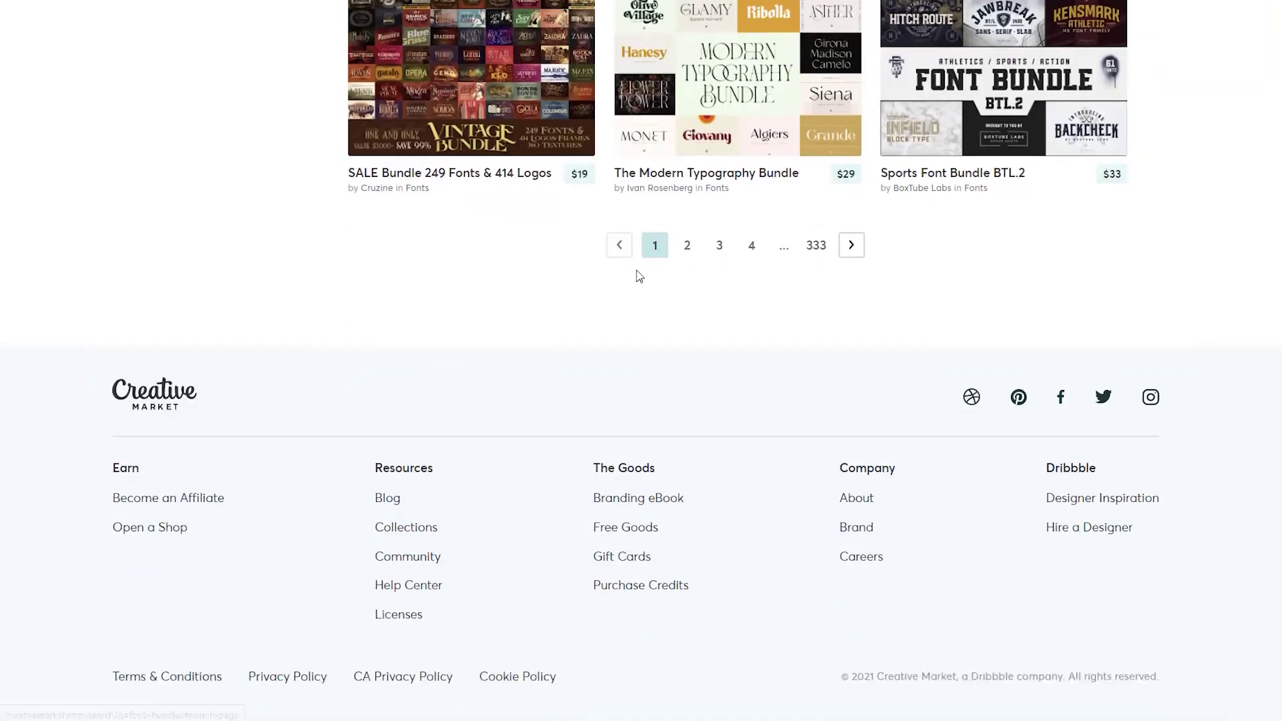
pyautogui.click(682, 253)
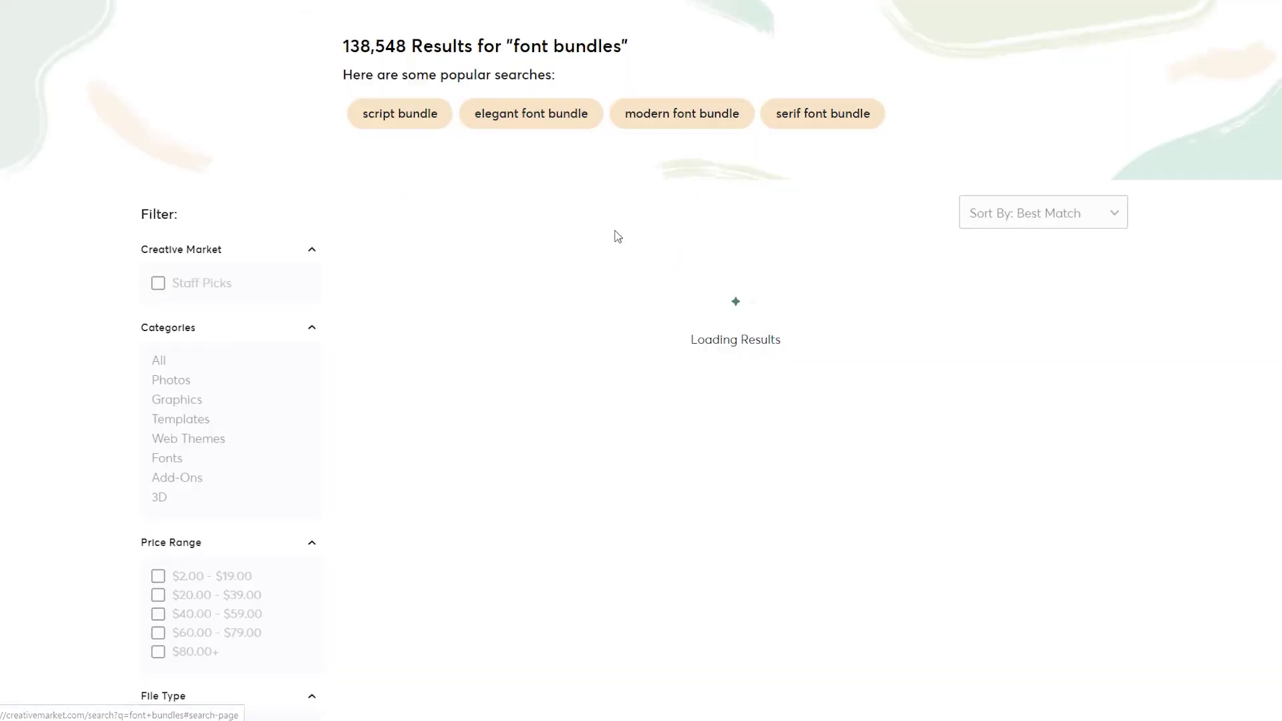
pyautogui.scroll(-20, 775, 331)
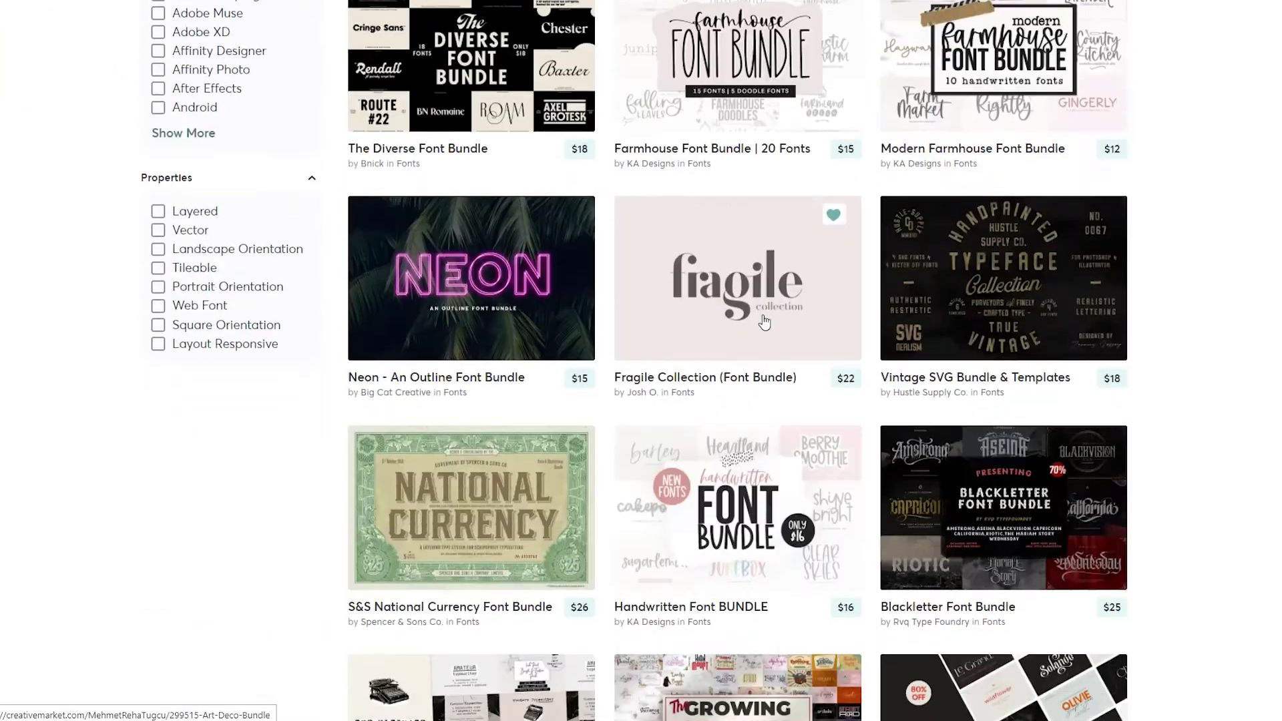
pyautogui.scroll(-7, 760, 323)
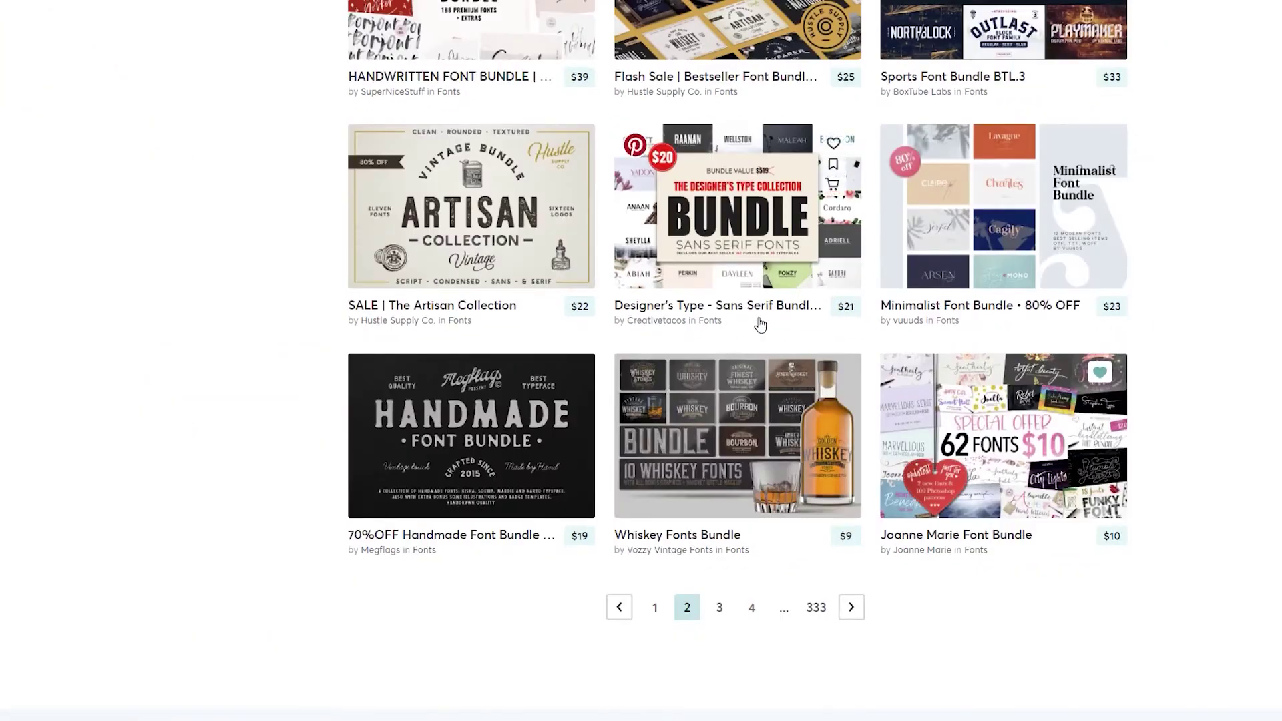
pyautogui.scroll(4, 760, 323)
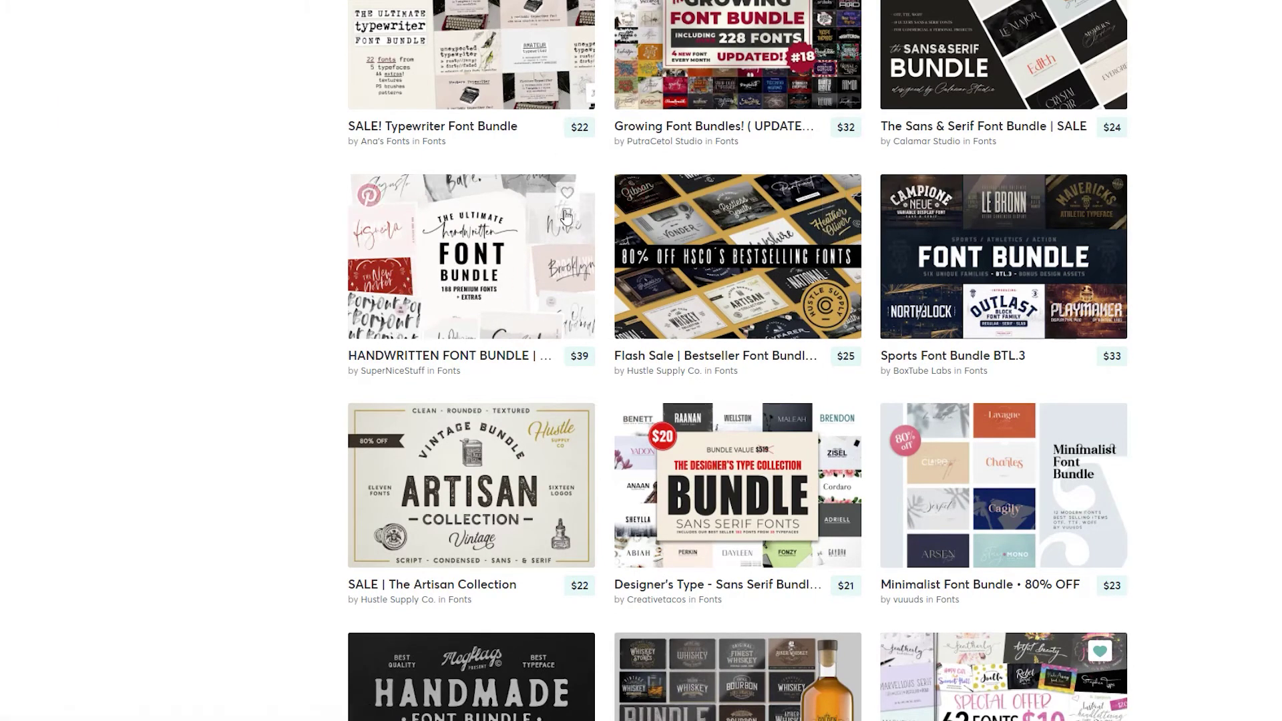
pyautogui.click(435, 363)
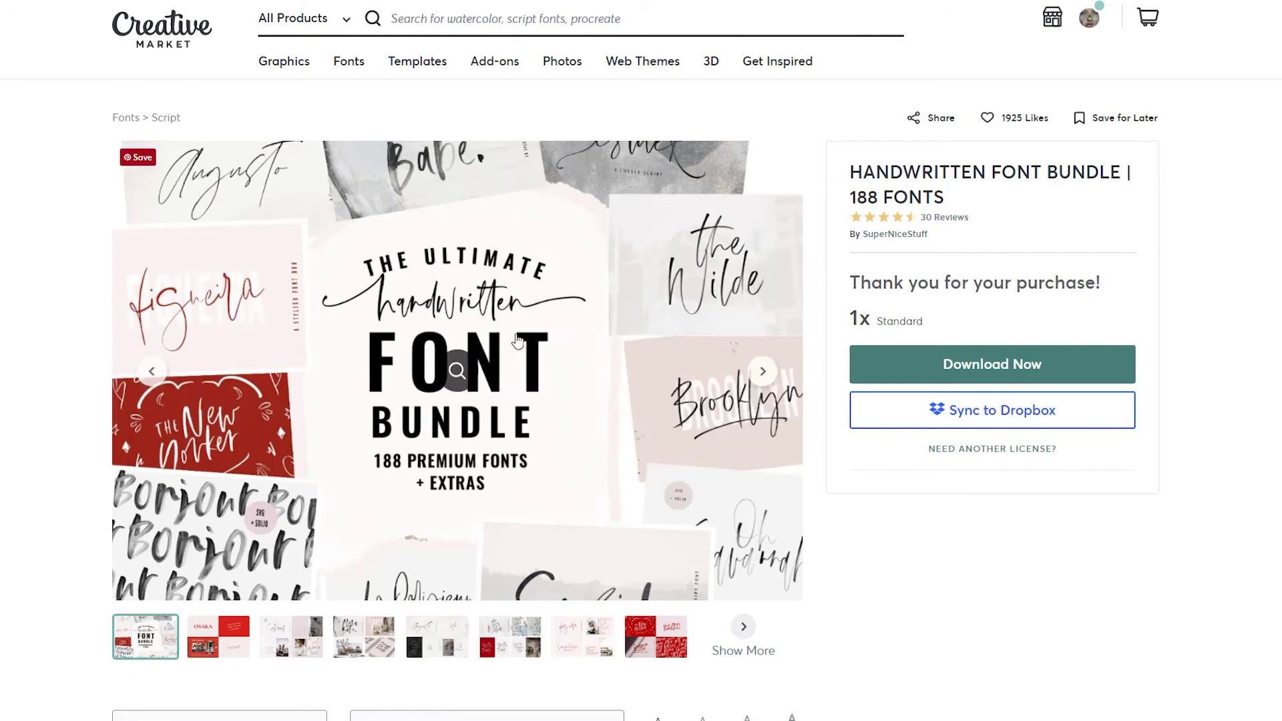
pyautogui.click(214, 651)
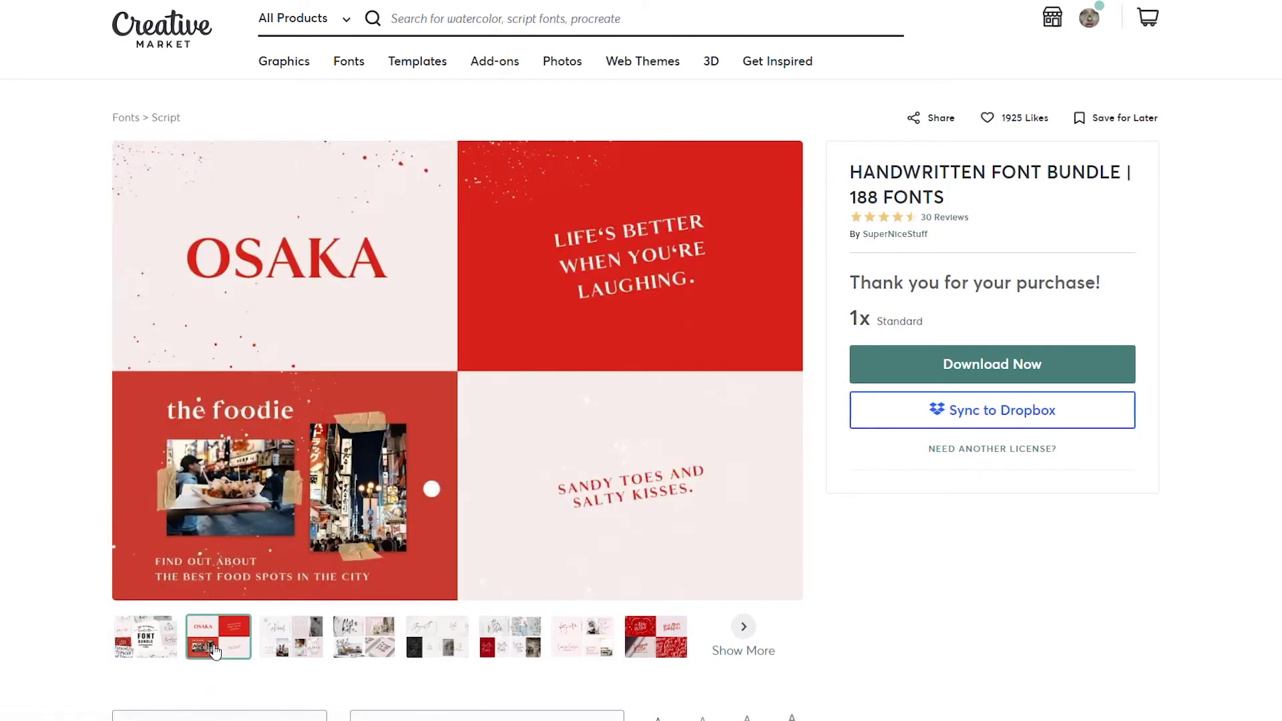
pyautogui.click(304, 649)
pyautogui.click(344, 651)
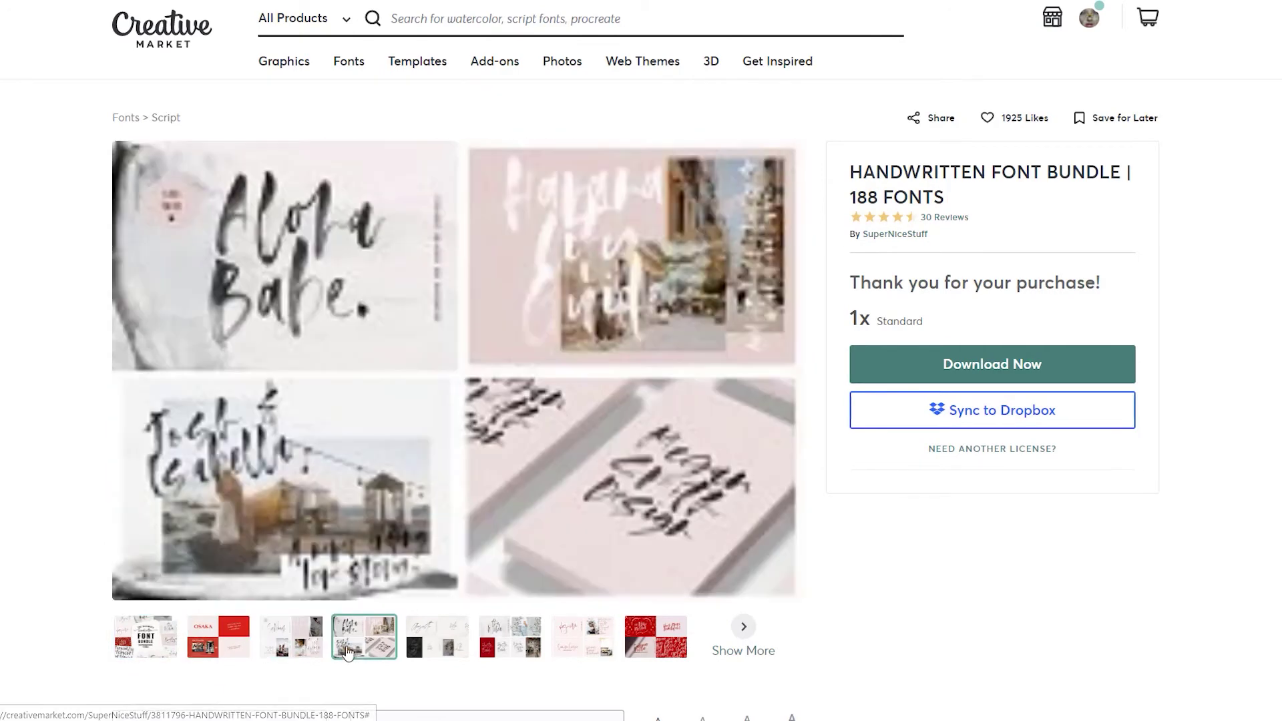
pyautogui.click(439, 643)
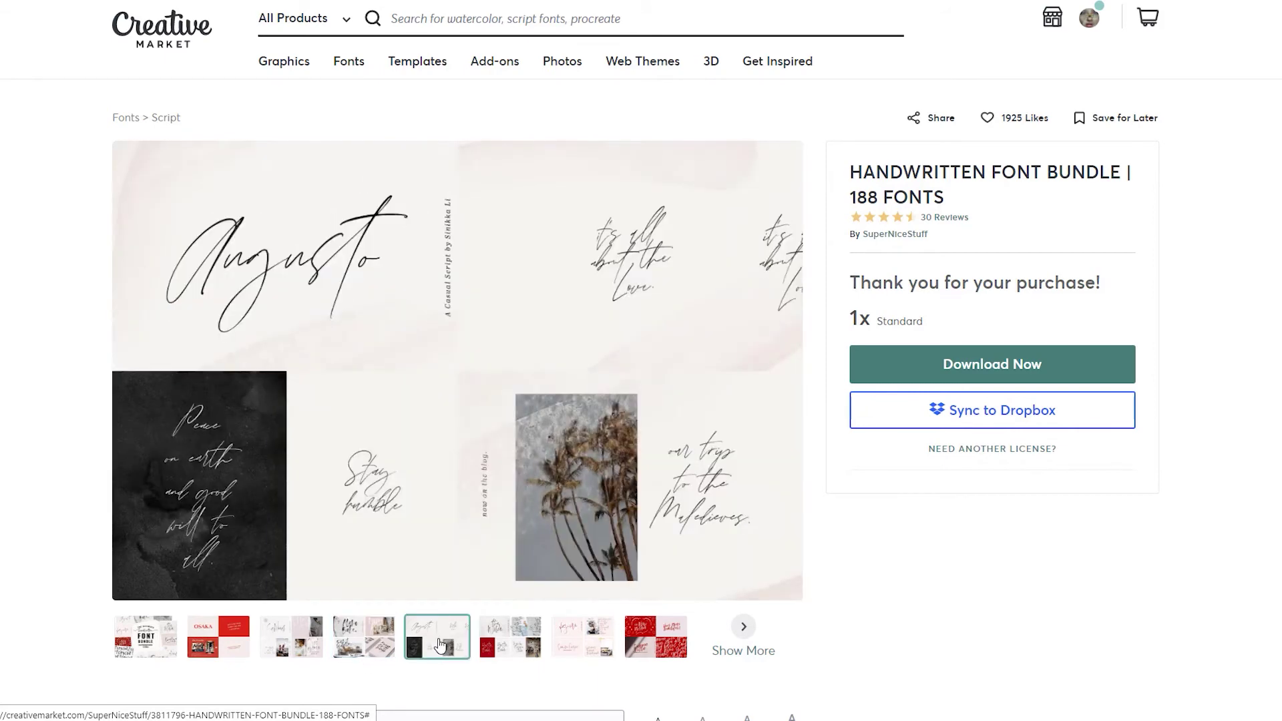
pyautogui.click(515, 641)
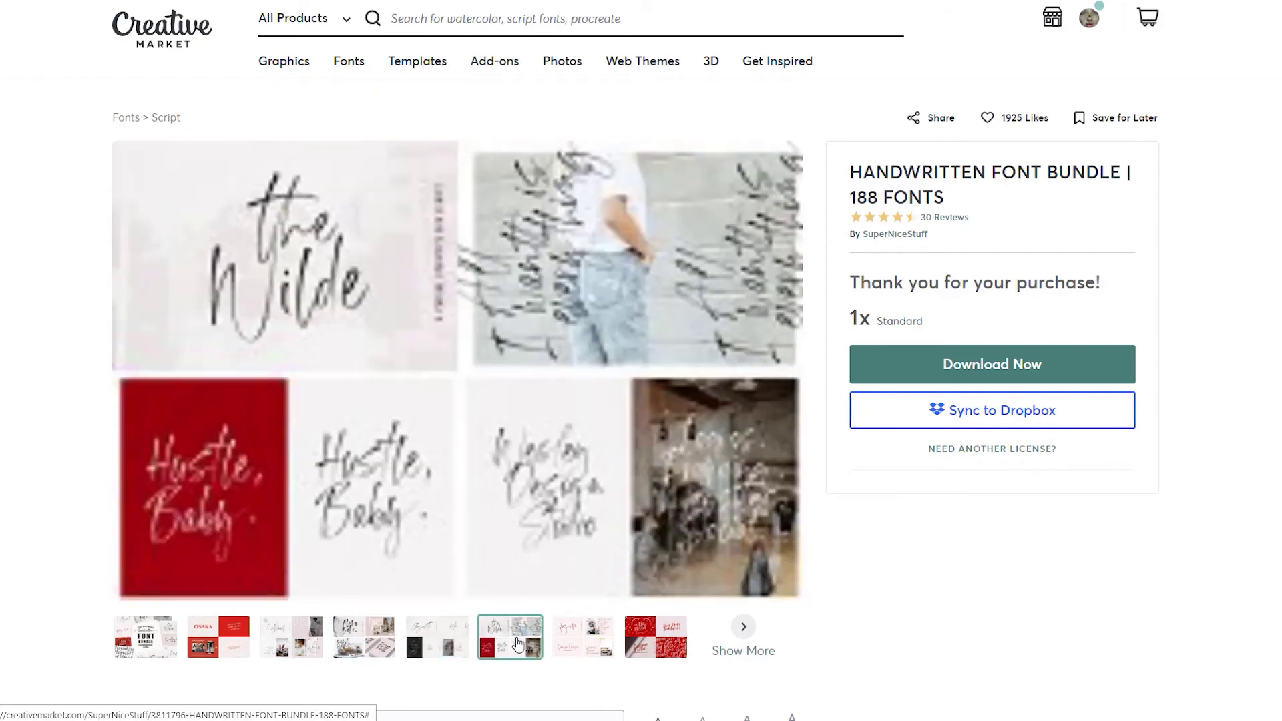
pyautogui.click(635, 651)
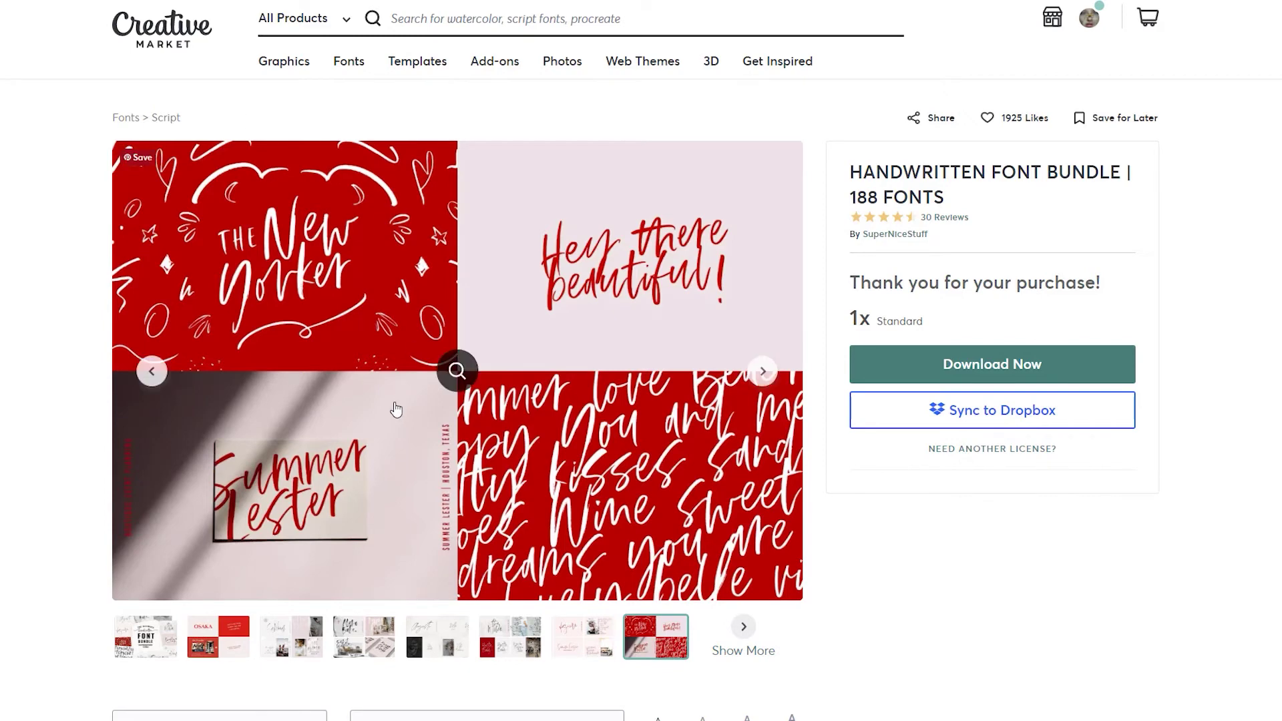
pyautogui.hotkey('alt', 'Left')
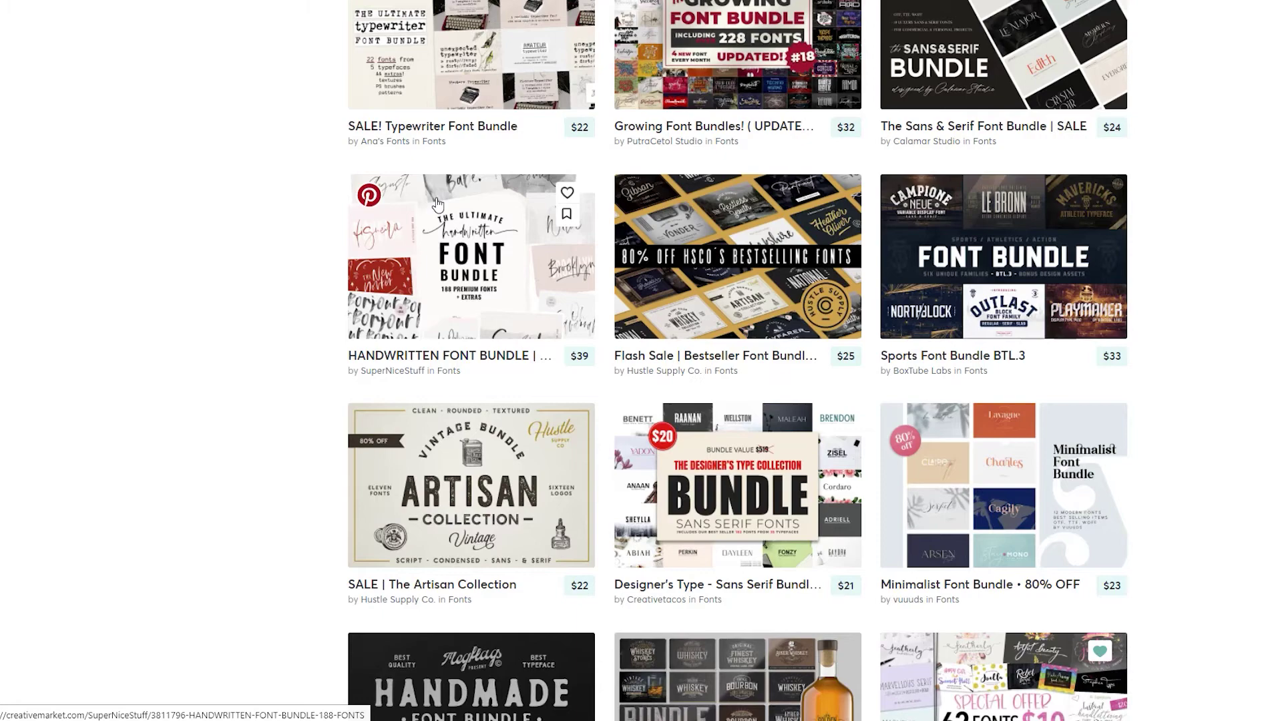
pyautogui.scroll(4, 400, 467)
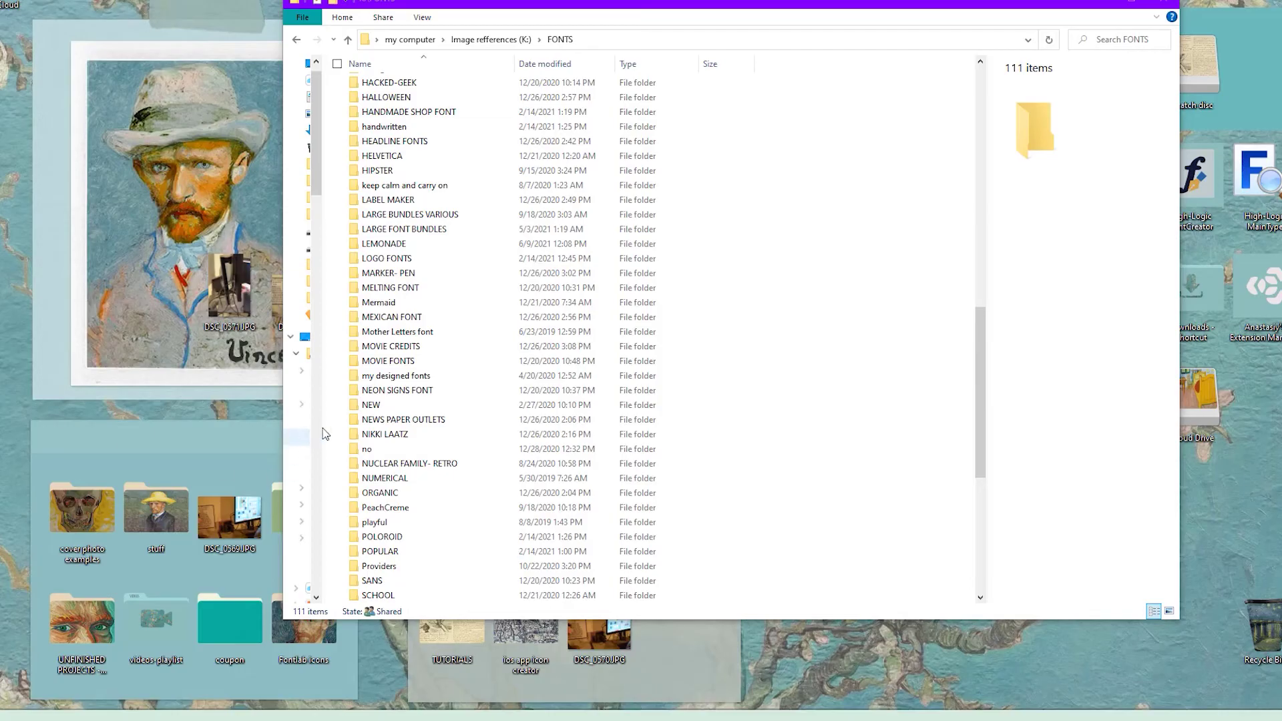
# Open the NIKKI LAATZ folder and select the alien category folder
pyautogui.click(396, 435)
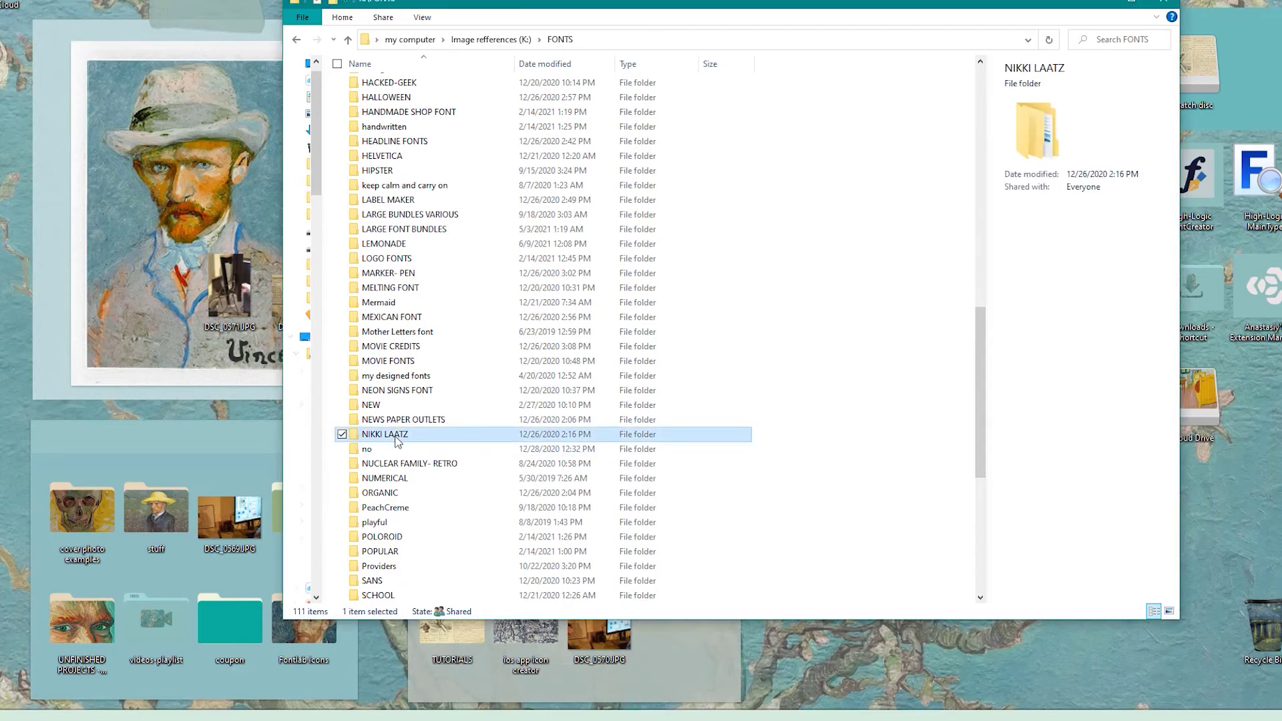
pyautogui.doubleClick(397, 437)
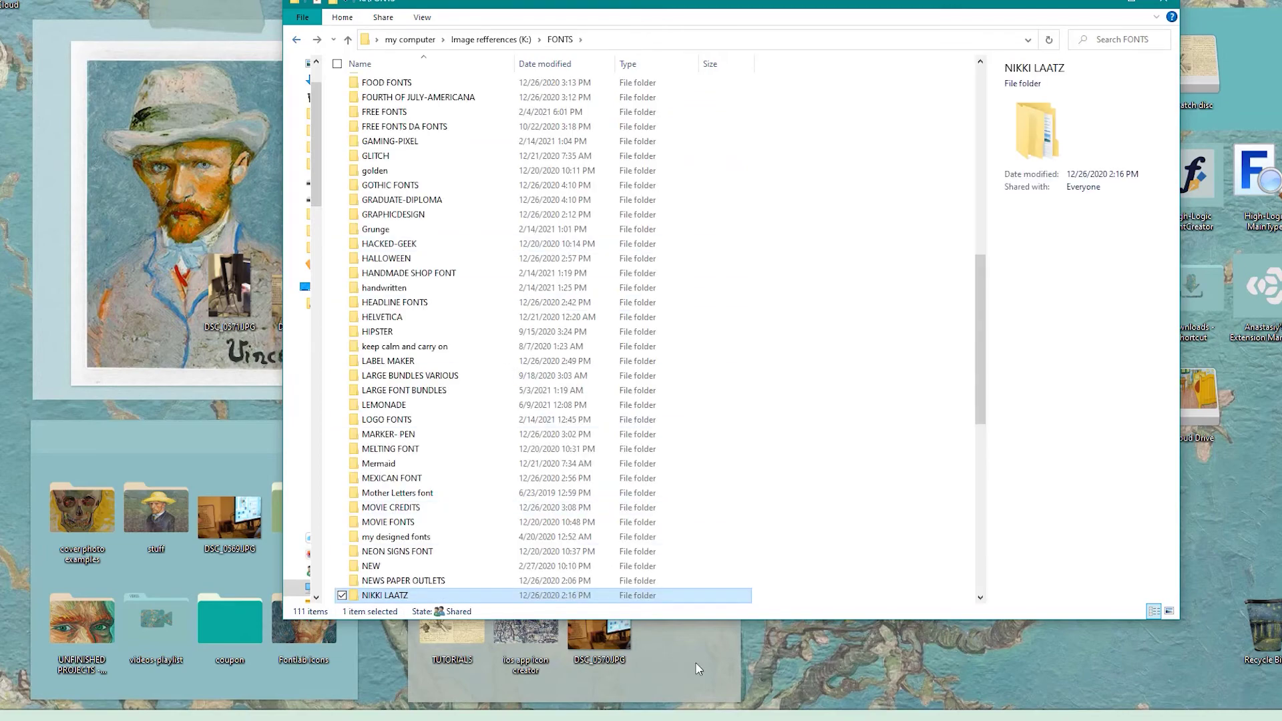
pyautogui.scroll(13, 336, 273)
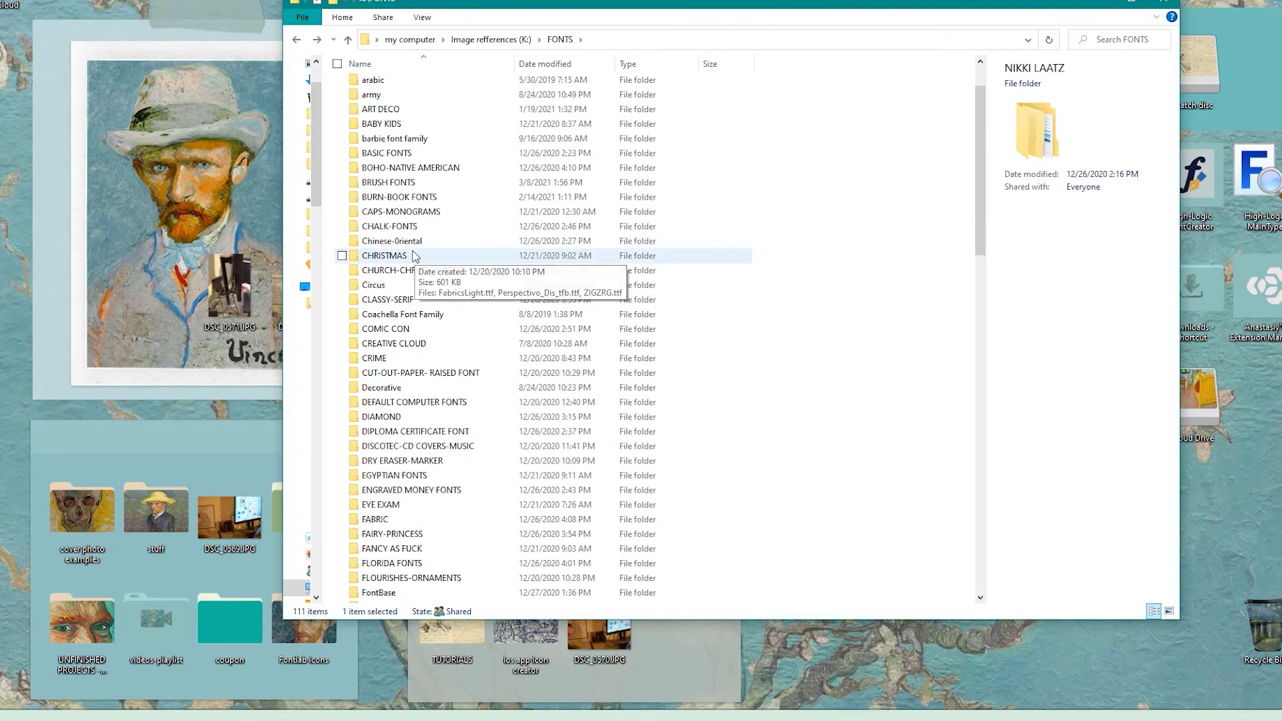
pyautogui.click(378, 101)
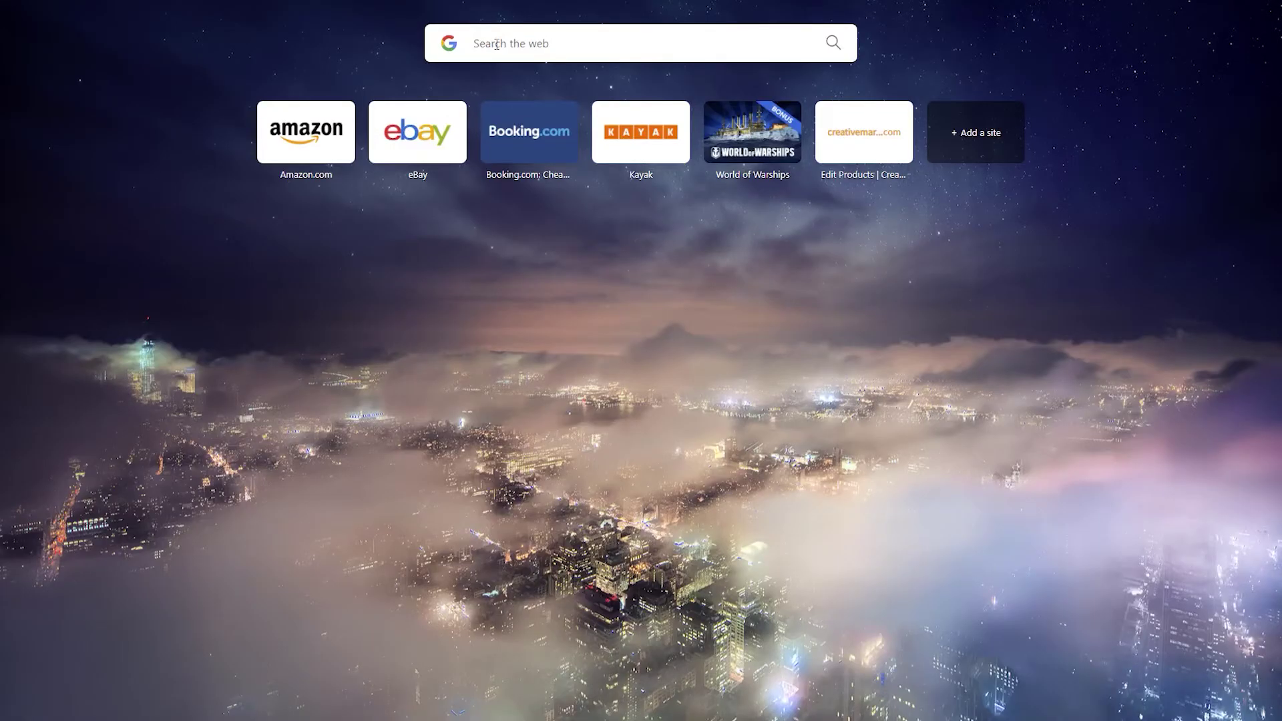
# Search the web for 'da font' and go to the DaFont website
pyautogui.click(498, 48)
pyautogui.write('da font')
pyautogui.press('Return')
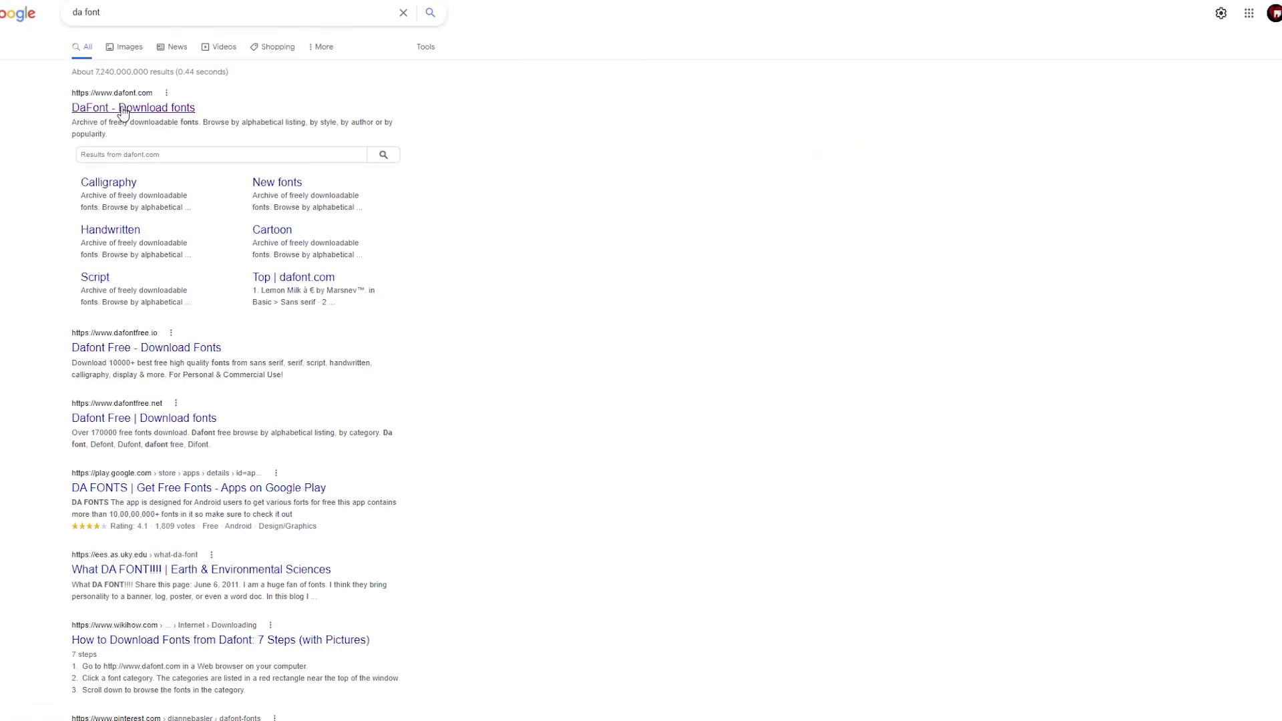
pyautogui.click(124, 108)
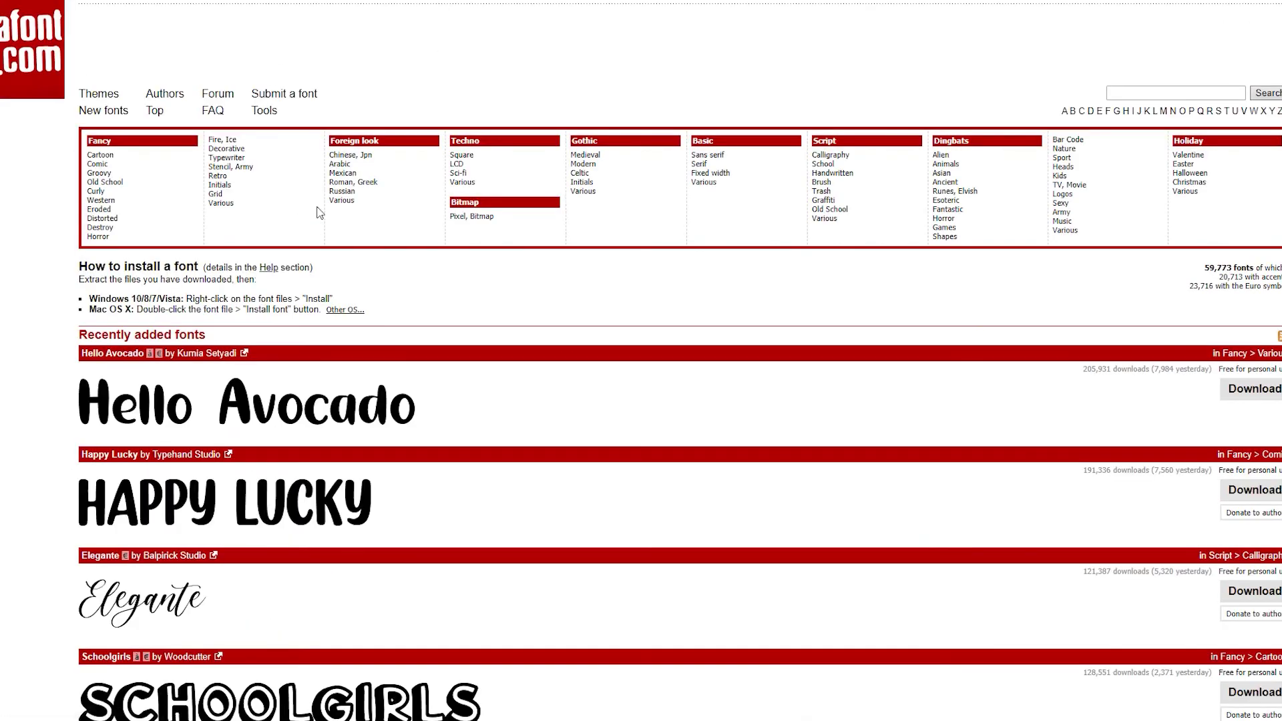
# Search DaFont for 'alien' fonts, then extract the alienator zip into an alienator folder
pyautogui.click(1186, 90)
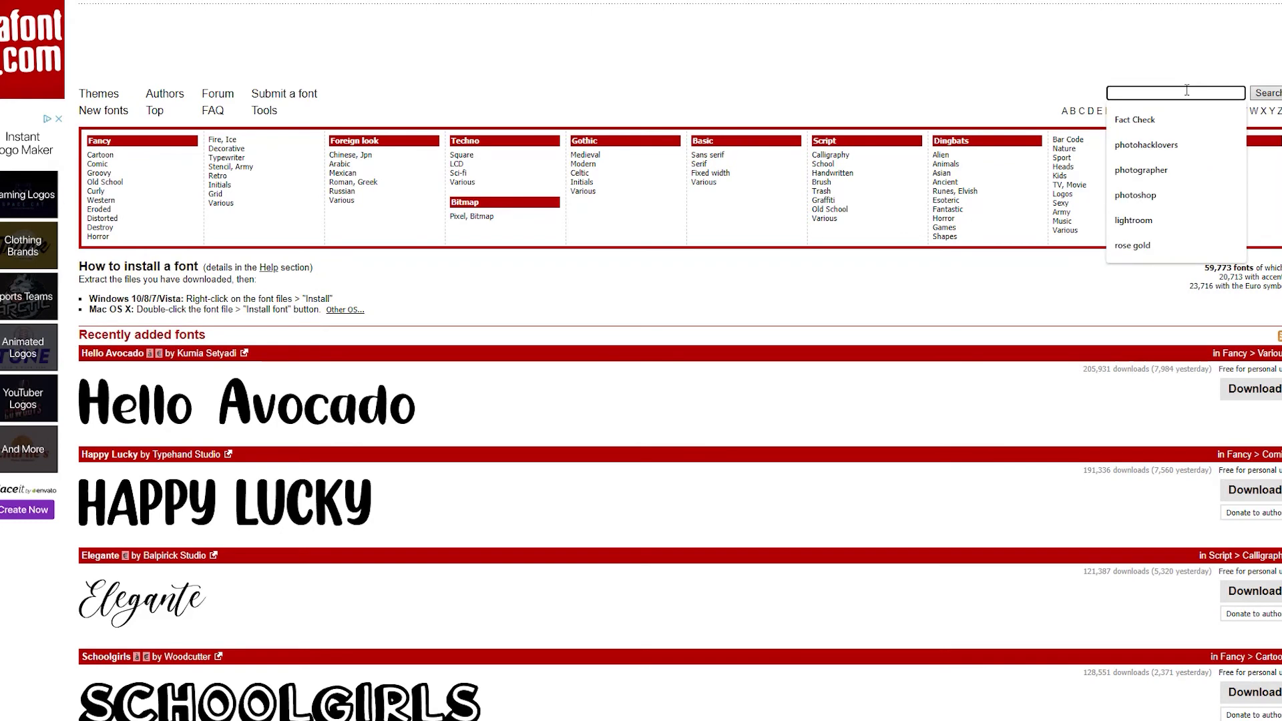
pyautogui.write('aki')
pyautogui.press('BackSpace')
pyautogui.press('BackSpace')
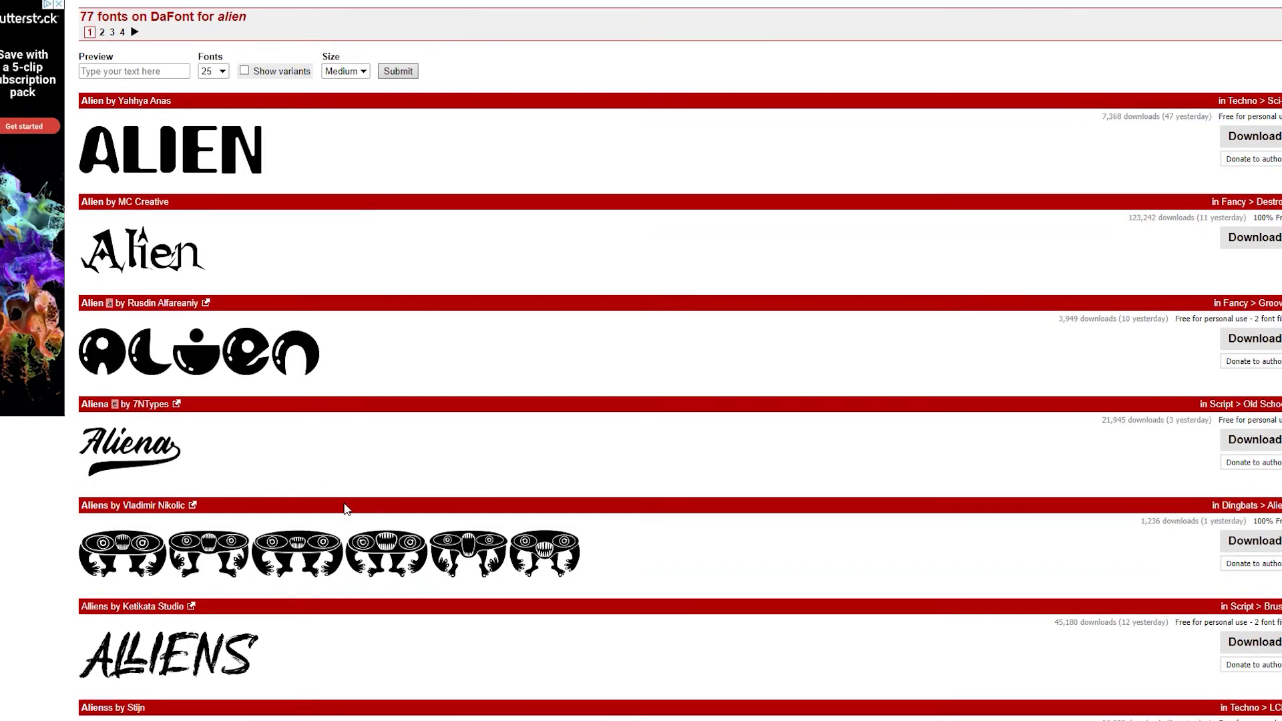
pyautogui.scroll(-10, 266, 359)
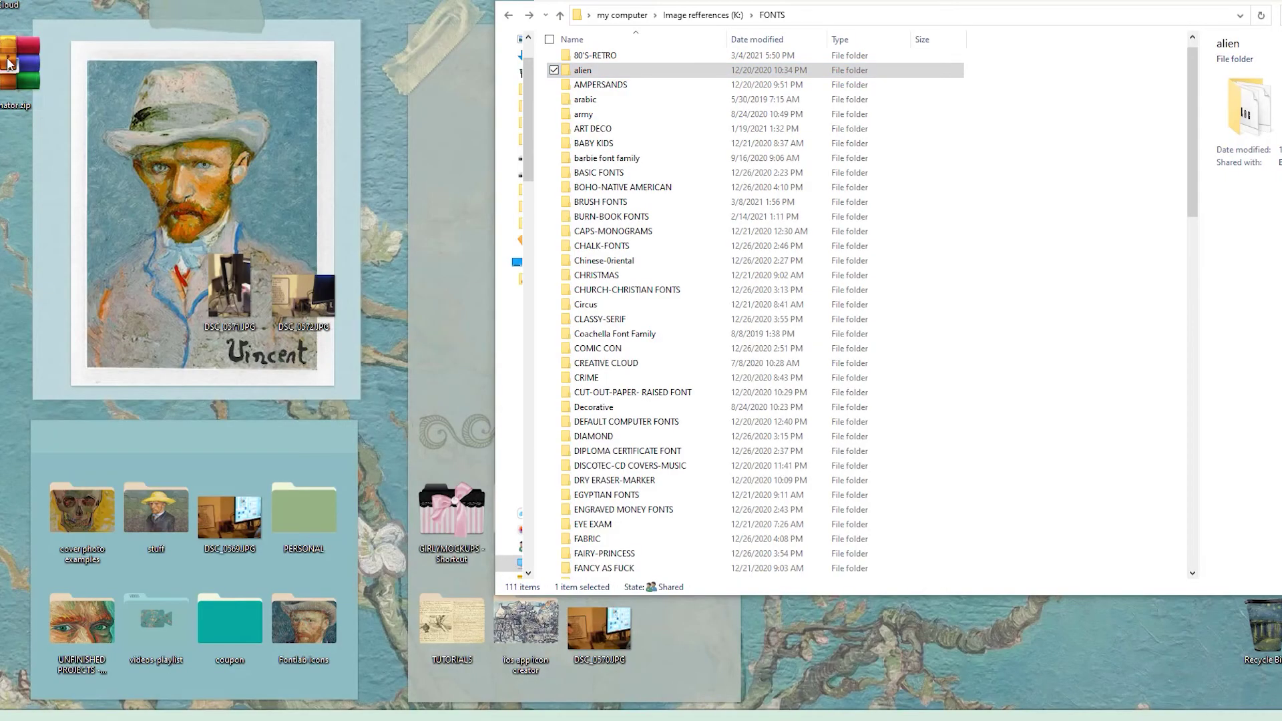
pyautogui.rightClick(5, 59)
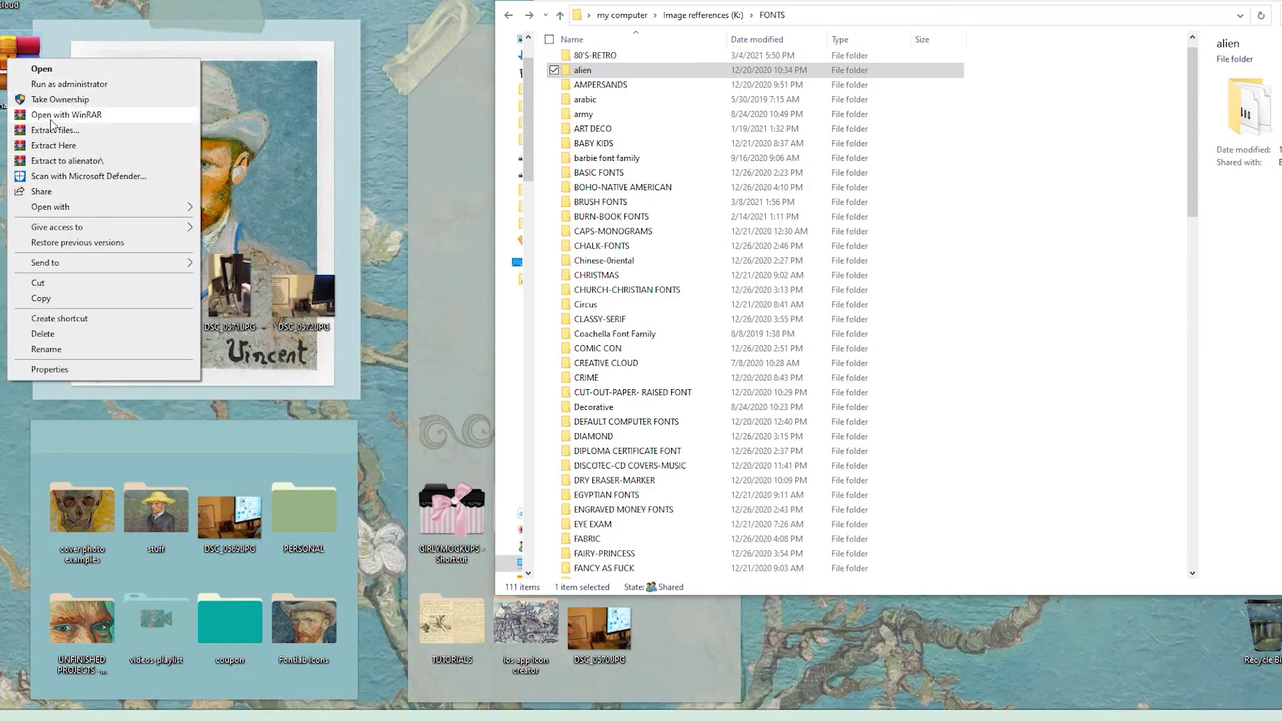
pyautogui.click(54, 161)
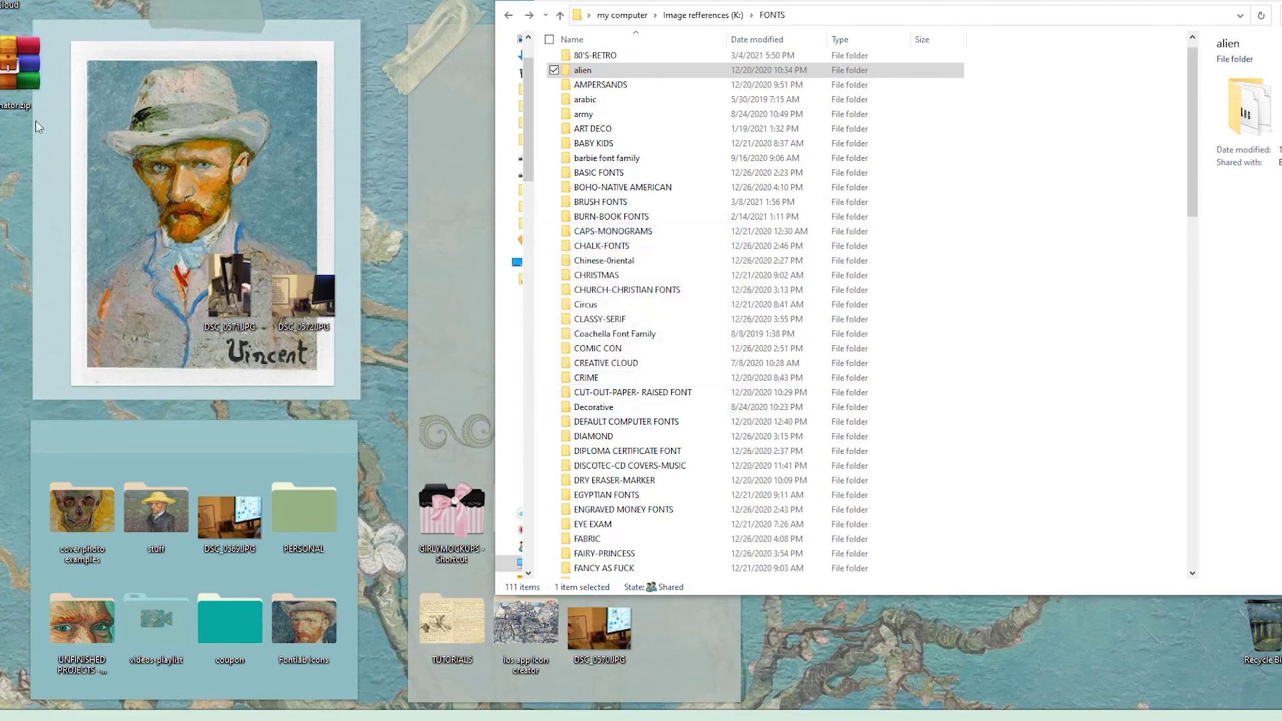
# Copy ALIENATO.TTF from the extracted alienator folder into K:\FONTS\alien
pyautogui.doubleClick(12, 179)
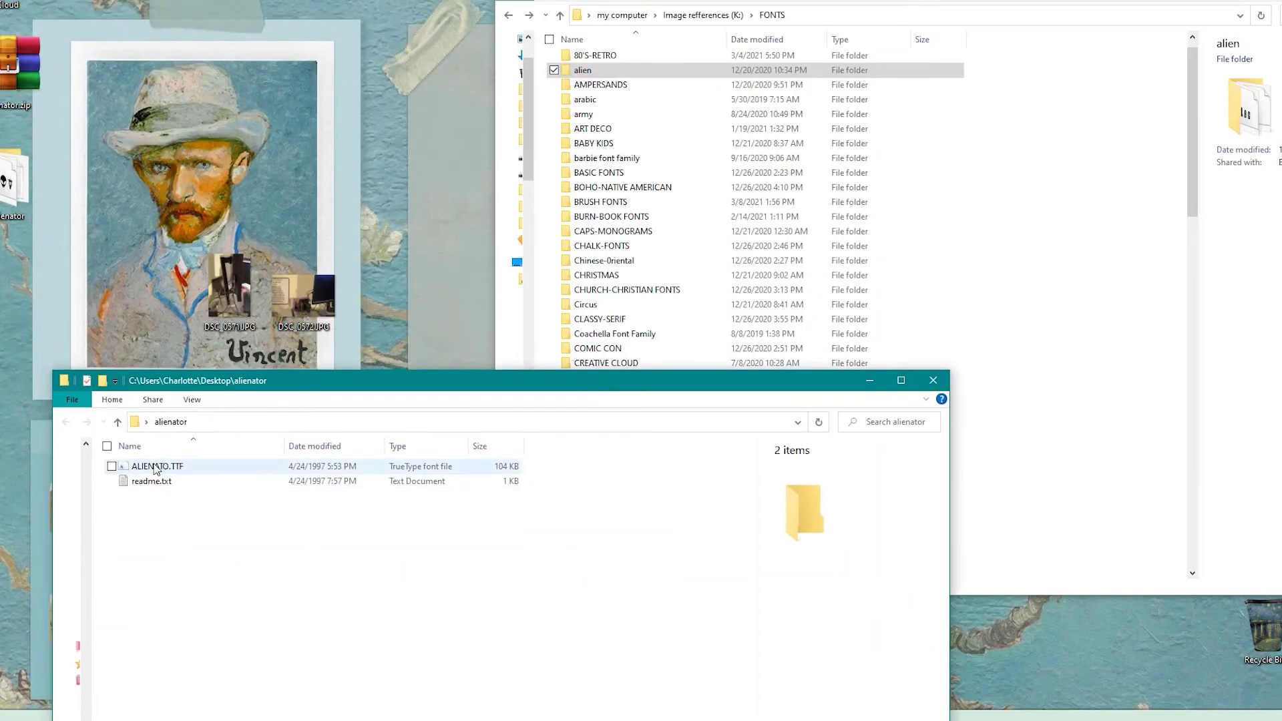
pyautogui.moveTo(154, 467); pyautogui.dragTo(589, 95)
pyautogui.moveTo(350, 391); pyautogui.dragTo(97, 289)
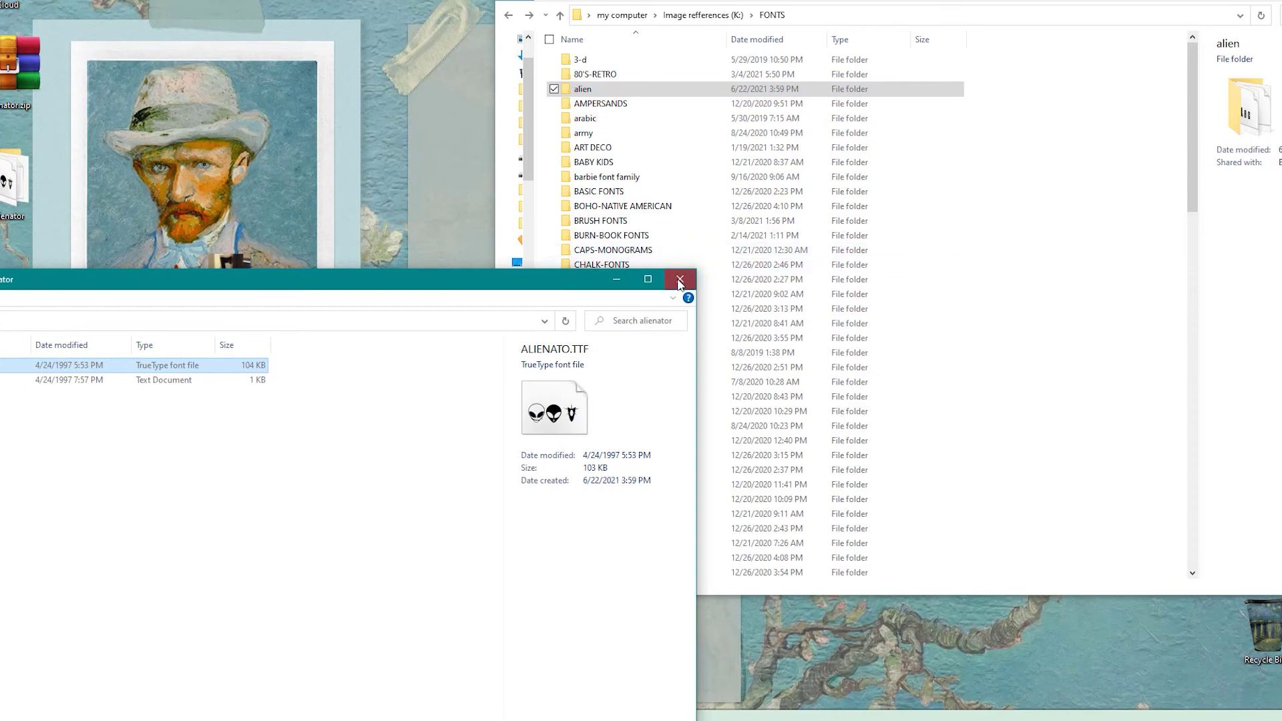
# Close the alienator window and delete the alienator zip and extracted folder from the desktop
pyautogui.click(679, 281)
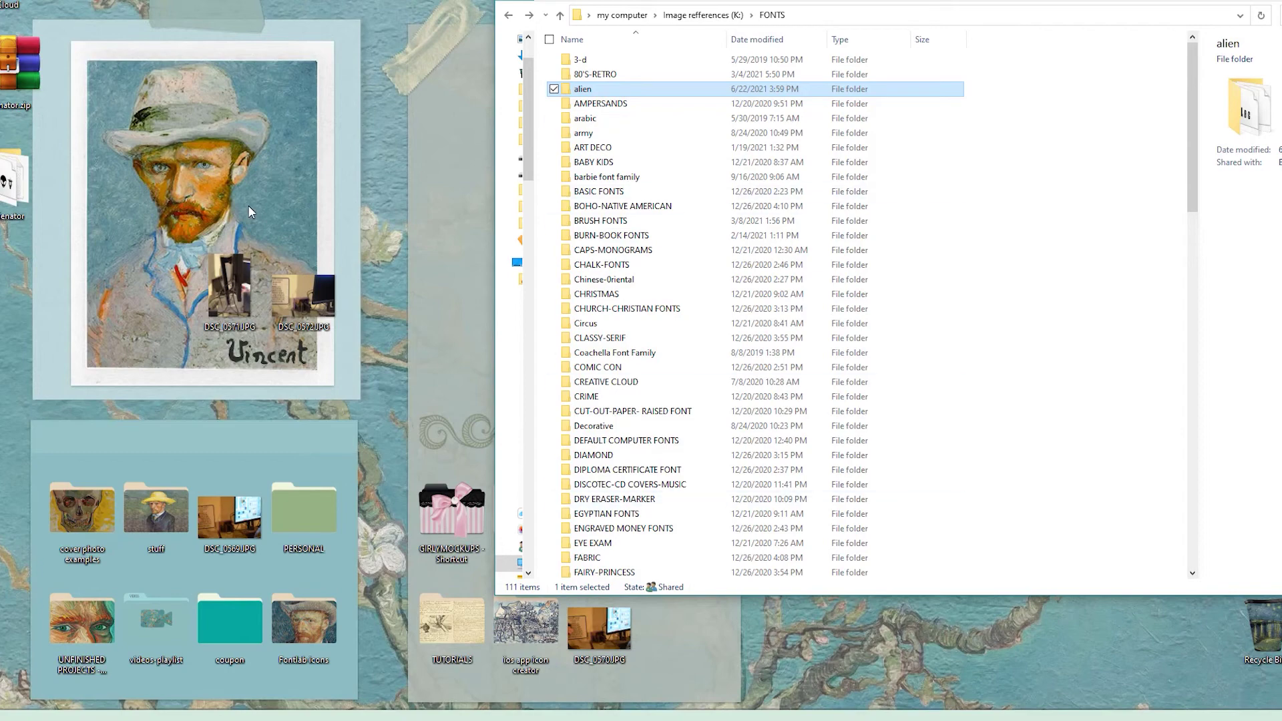
pyautogui.rightClick(13, 72)
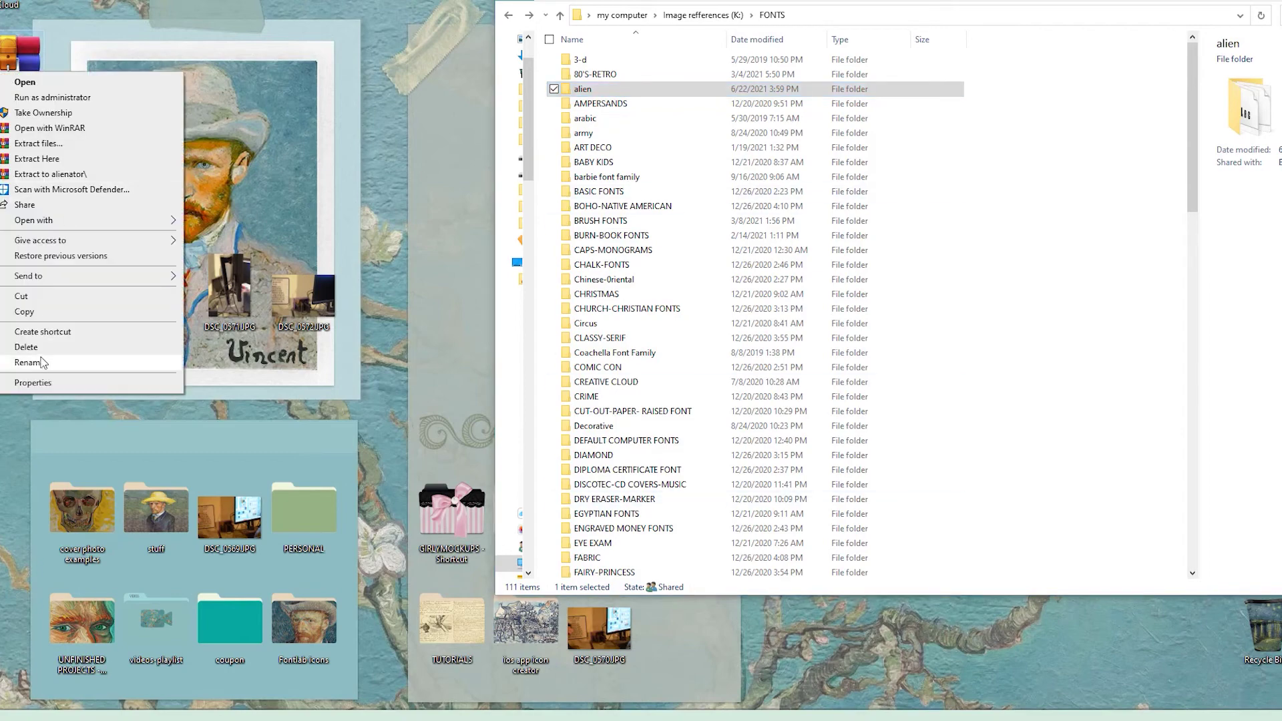
pyautogui.click(25, 347)
pyautogui.click(723, 392)
pyautogui.rightClick(83, 514)
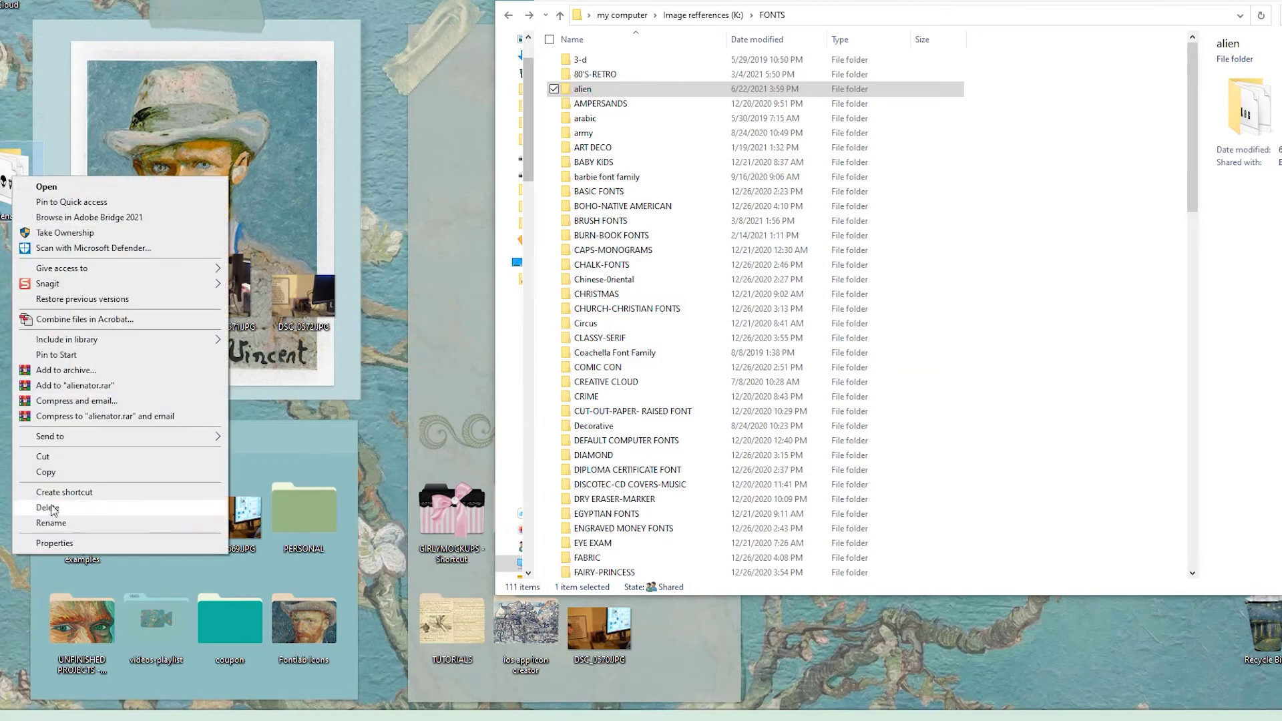
pyautogui.click(47, 507)
pyautogui.click(688, 373)
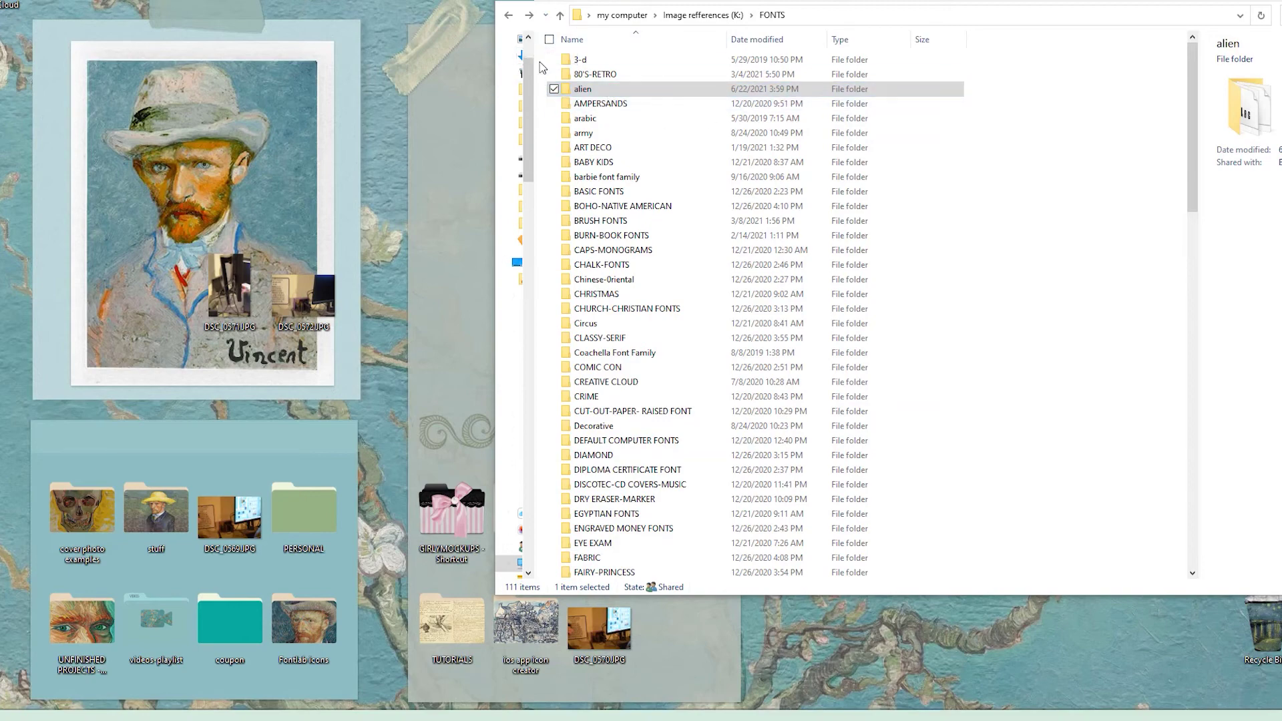
pyautogui.scroll(-20, 708, 260)
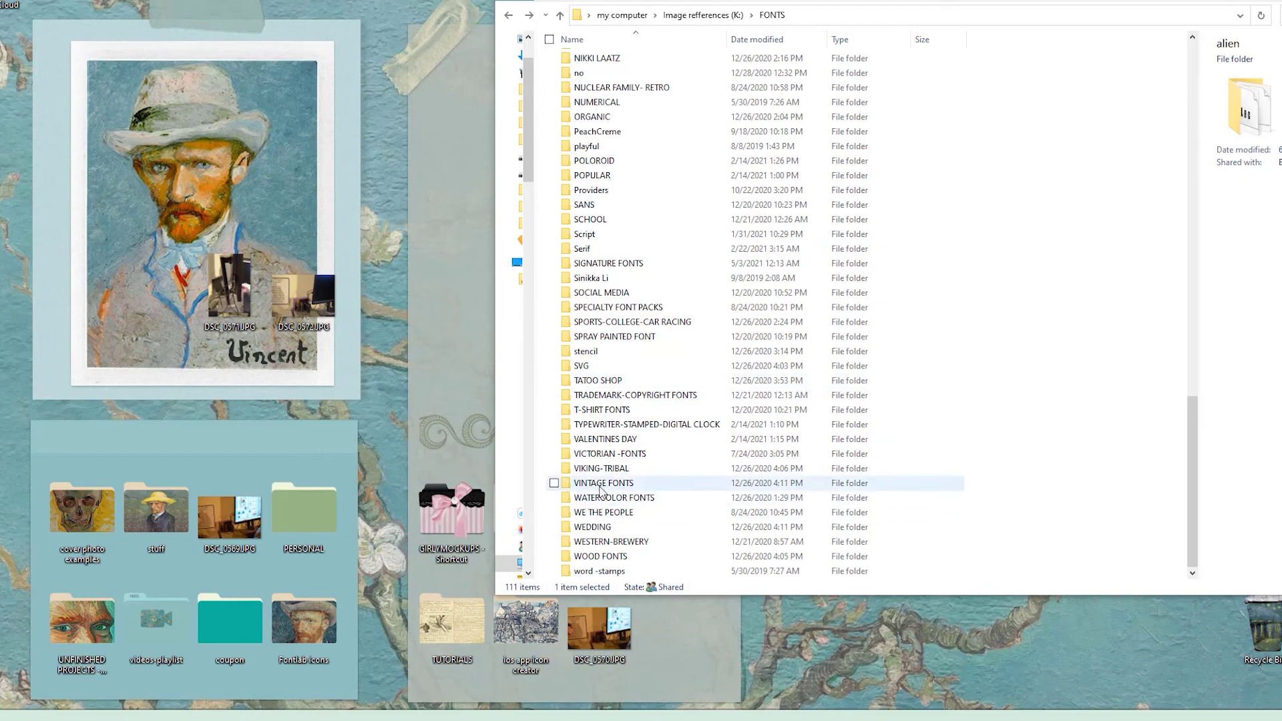
pyautogui.scroll(10, 628, 492)
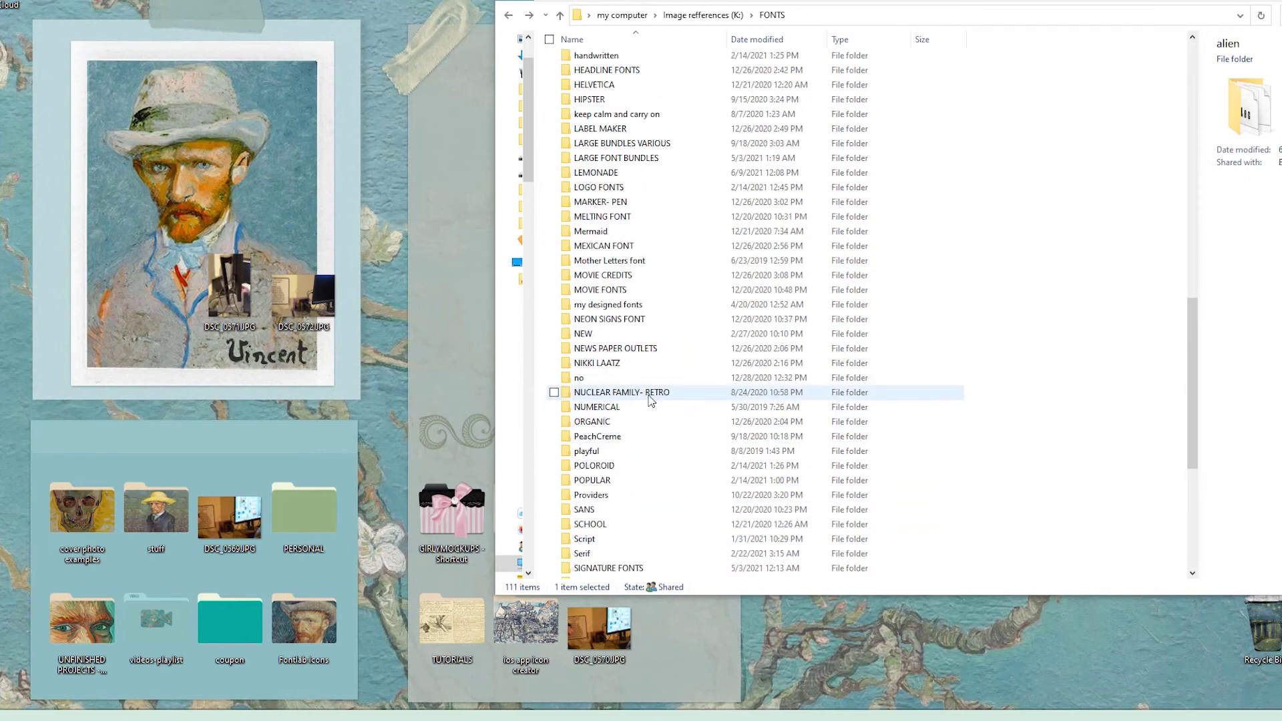
pyautogui.scroll(1, 650, 400)
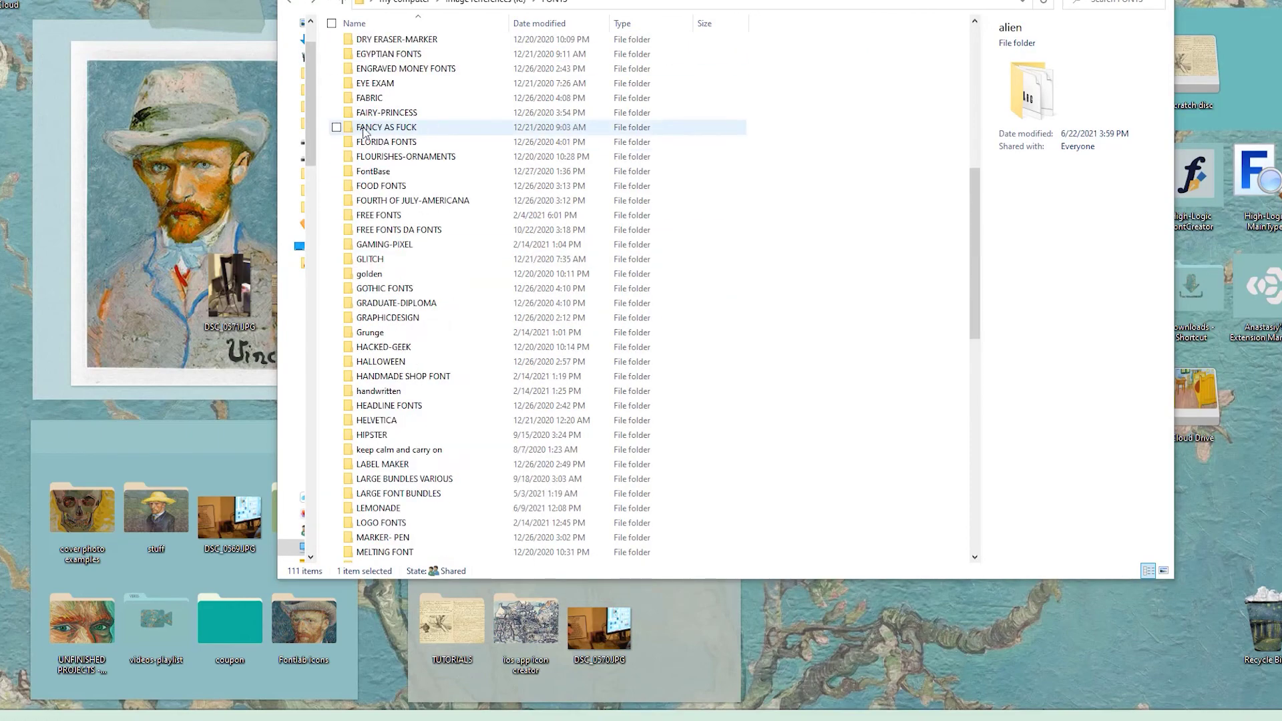
# Close the K:\FONTS window and launch MainType, showing its 13237-font library
pyautogui.scroll(10, 364, 132)
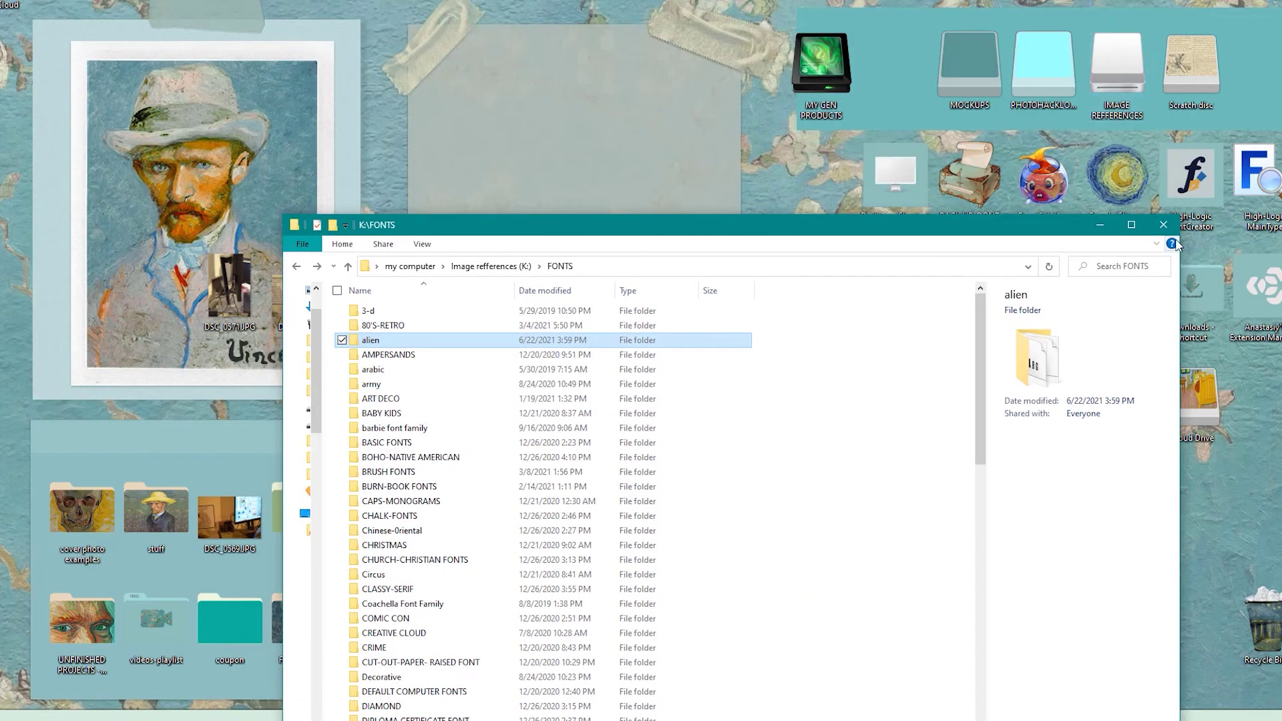
pyautogui.click(1163, 228)
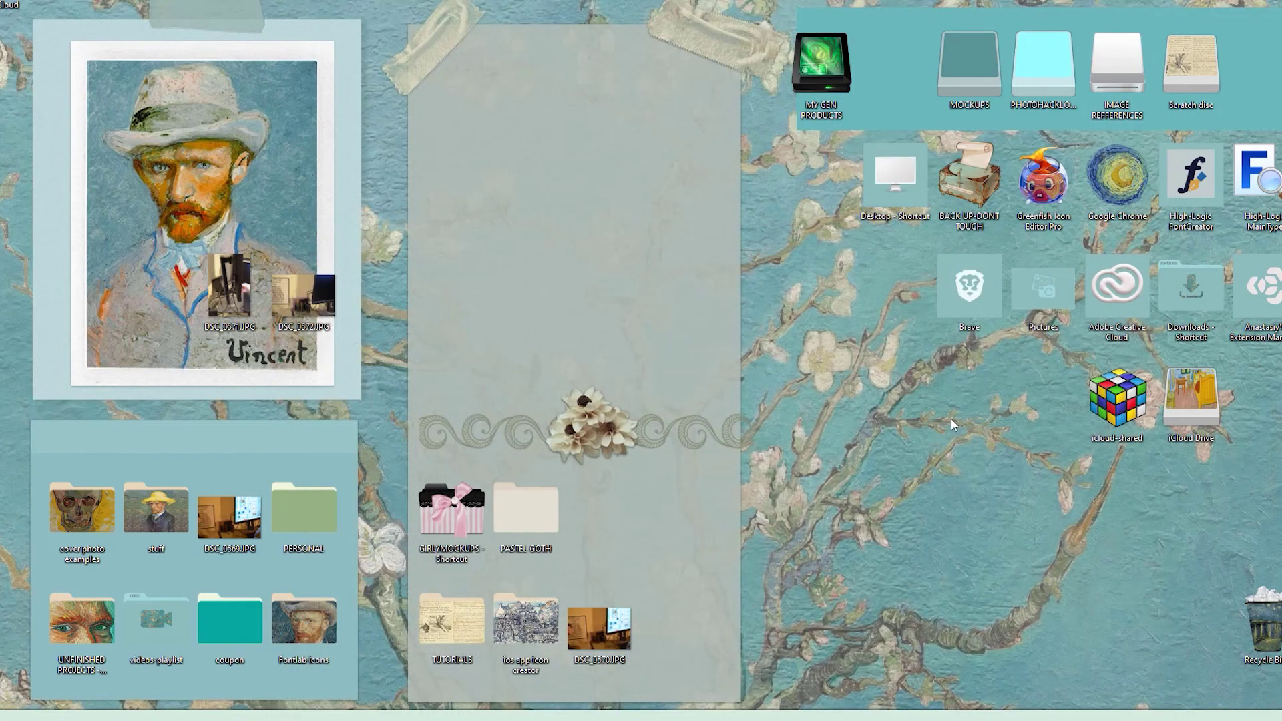
pyautogui.doubleClick(1266, 189)
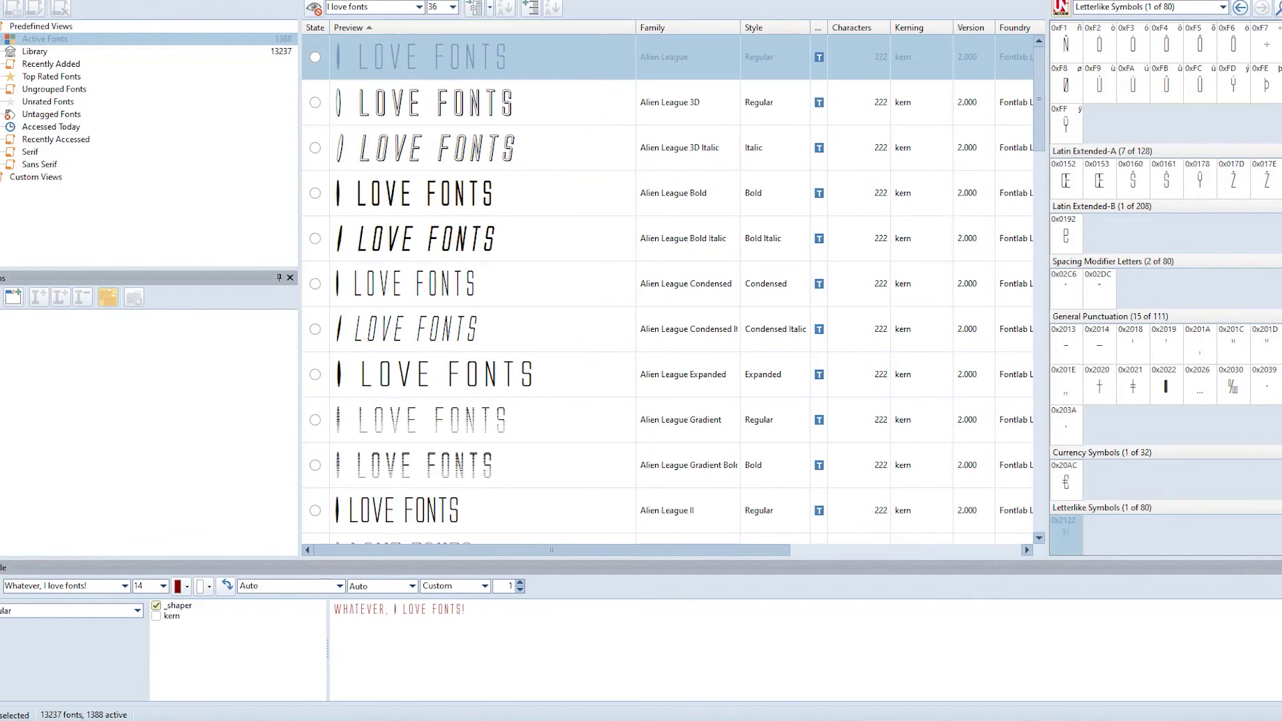
# Choose K:\FONTS as the new font folder to add to the MainType library
pyautogui.click(13, 297)
pyautogui.click(811, 218)
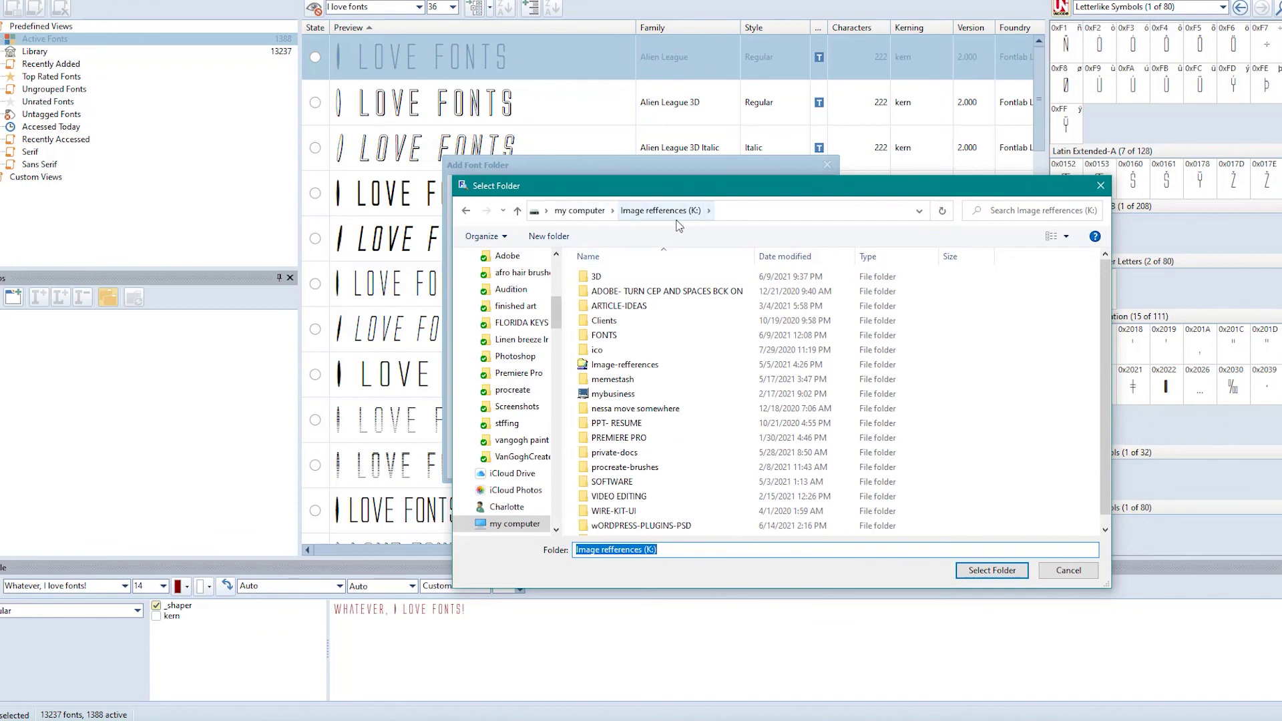
pyautogui.click(604, 336)
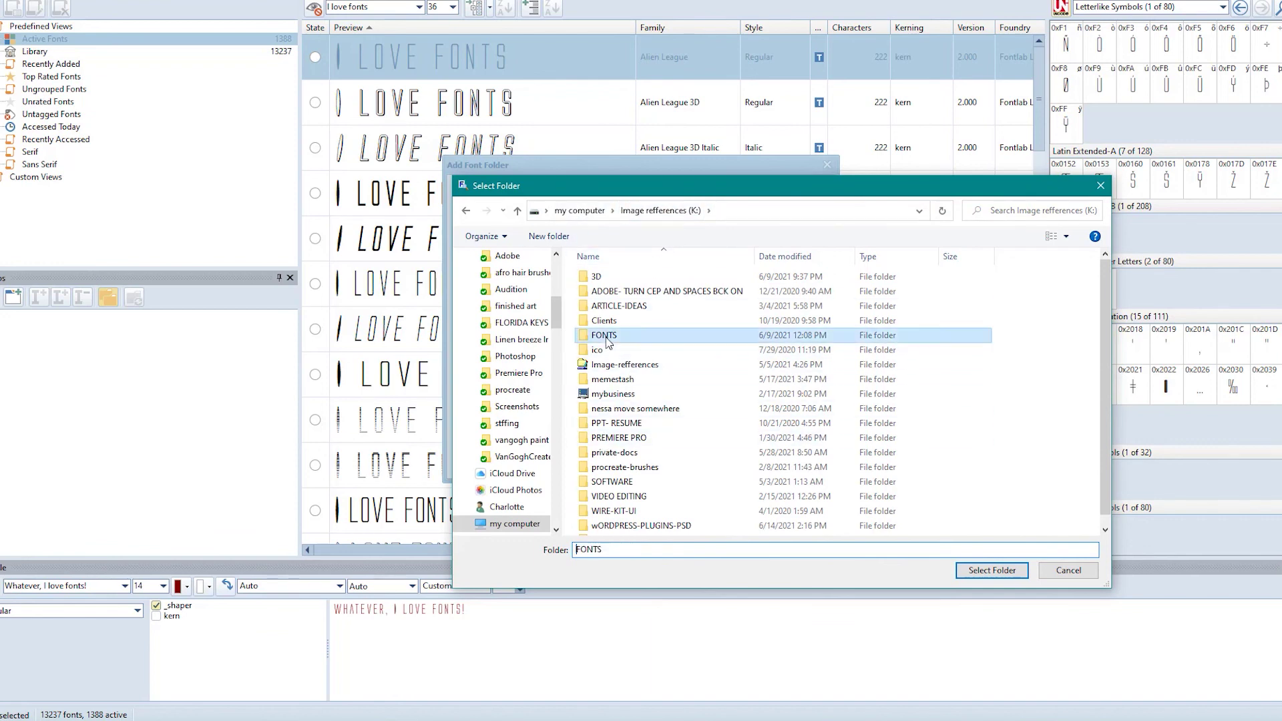
pyautogui.click(992, 571)
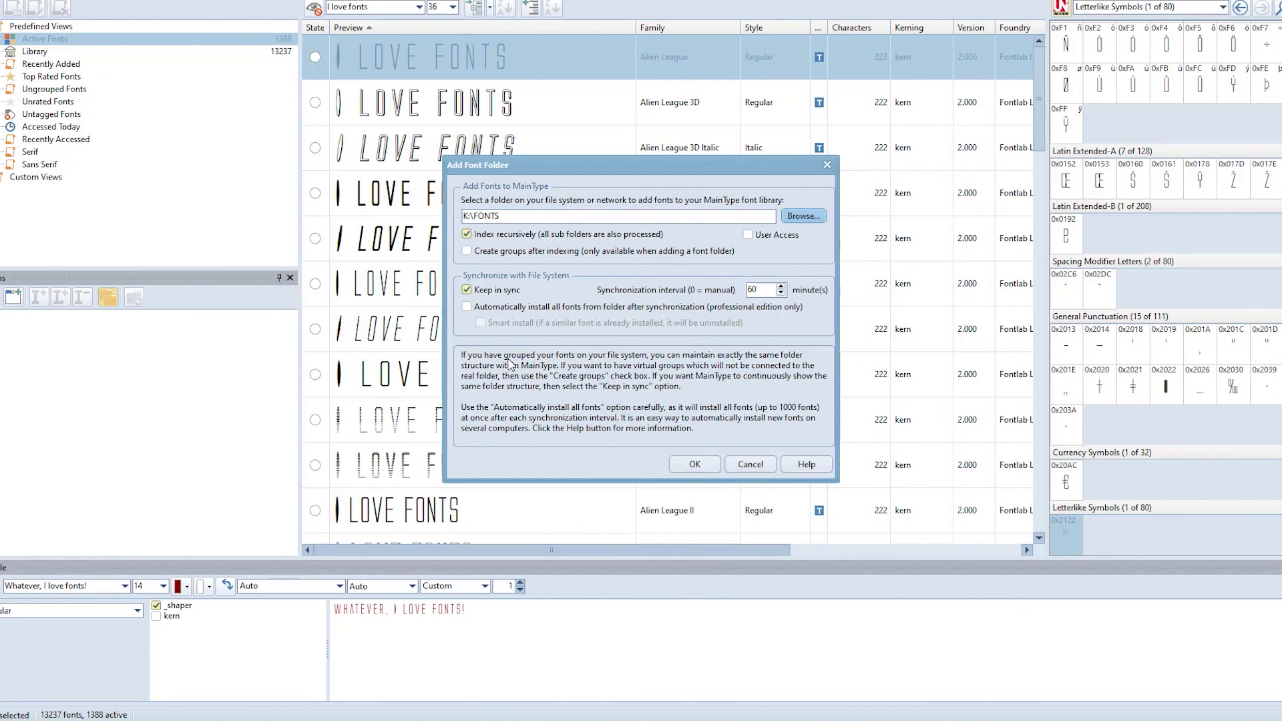
# Enable automatic installation of all fonts after synchronization and Smart install for K:\FONTS
pyautogui.click(468, 306)
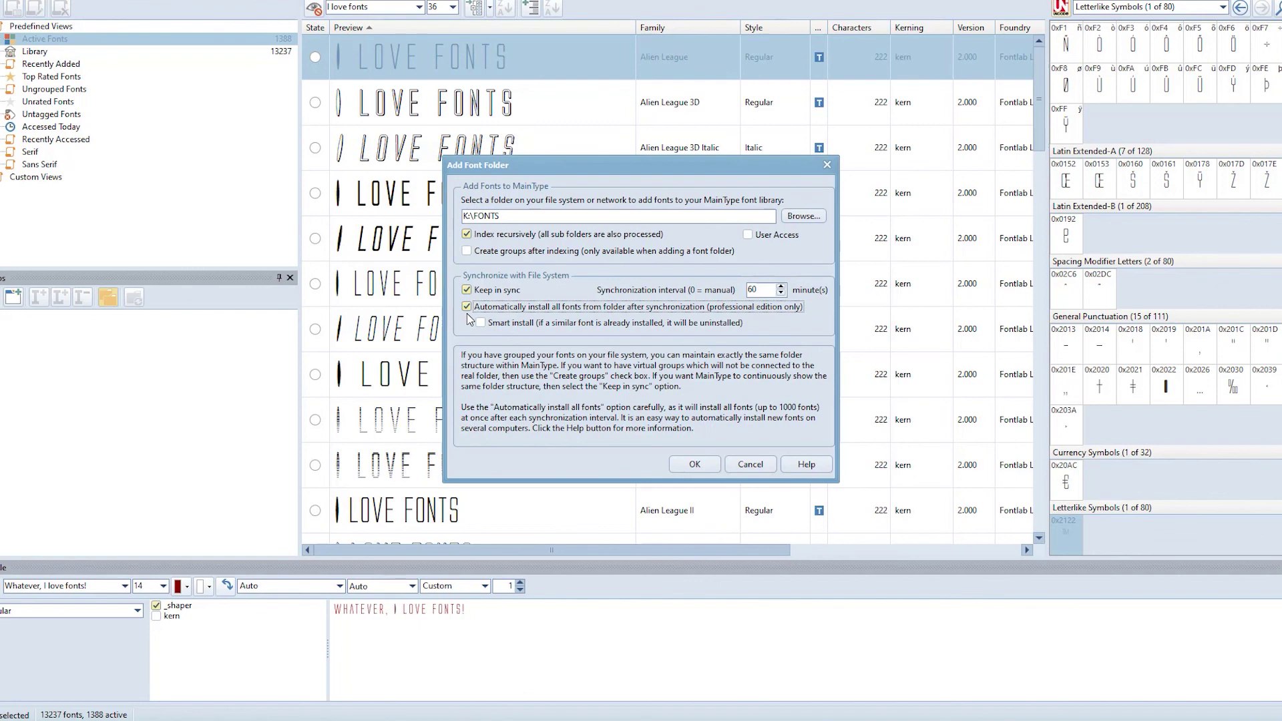
pyautogui.click(481, 325)
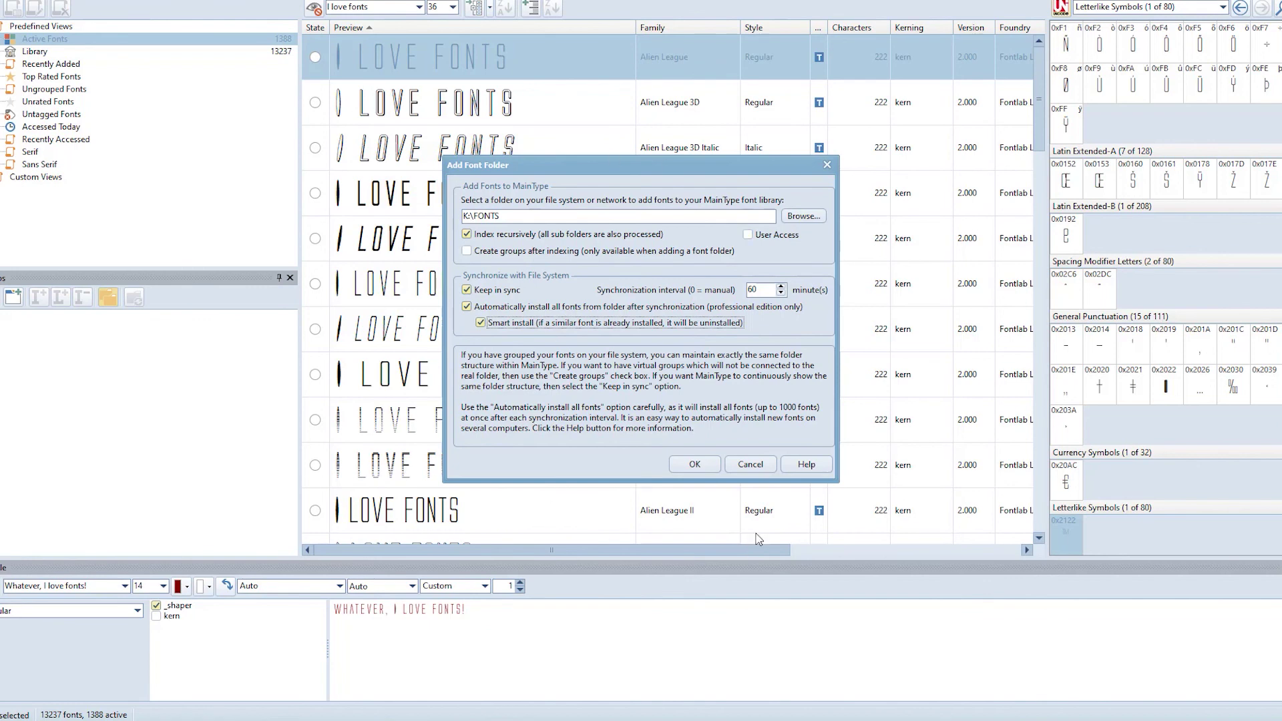
pyautogui.click(700, 463)
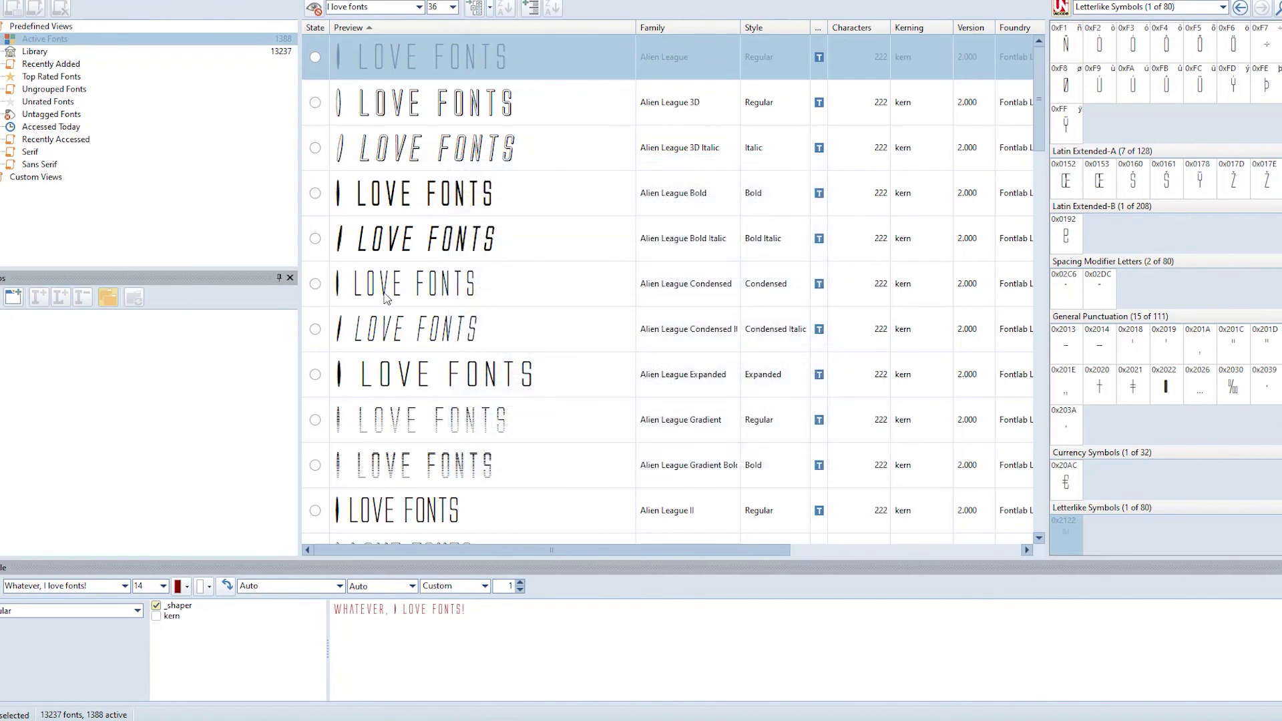